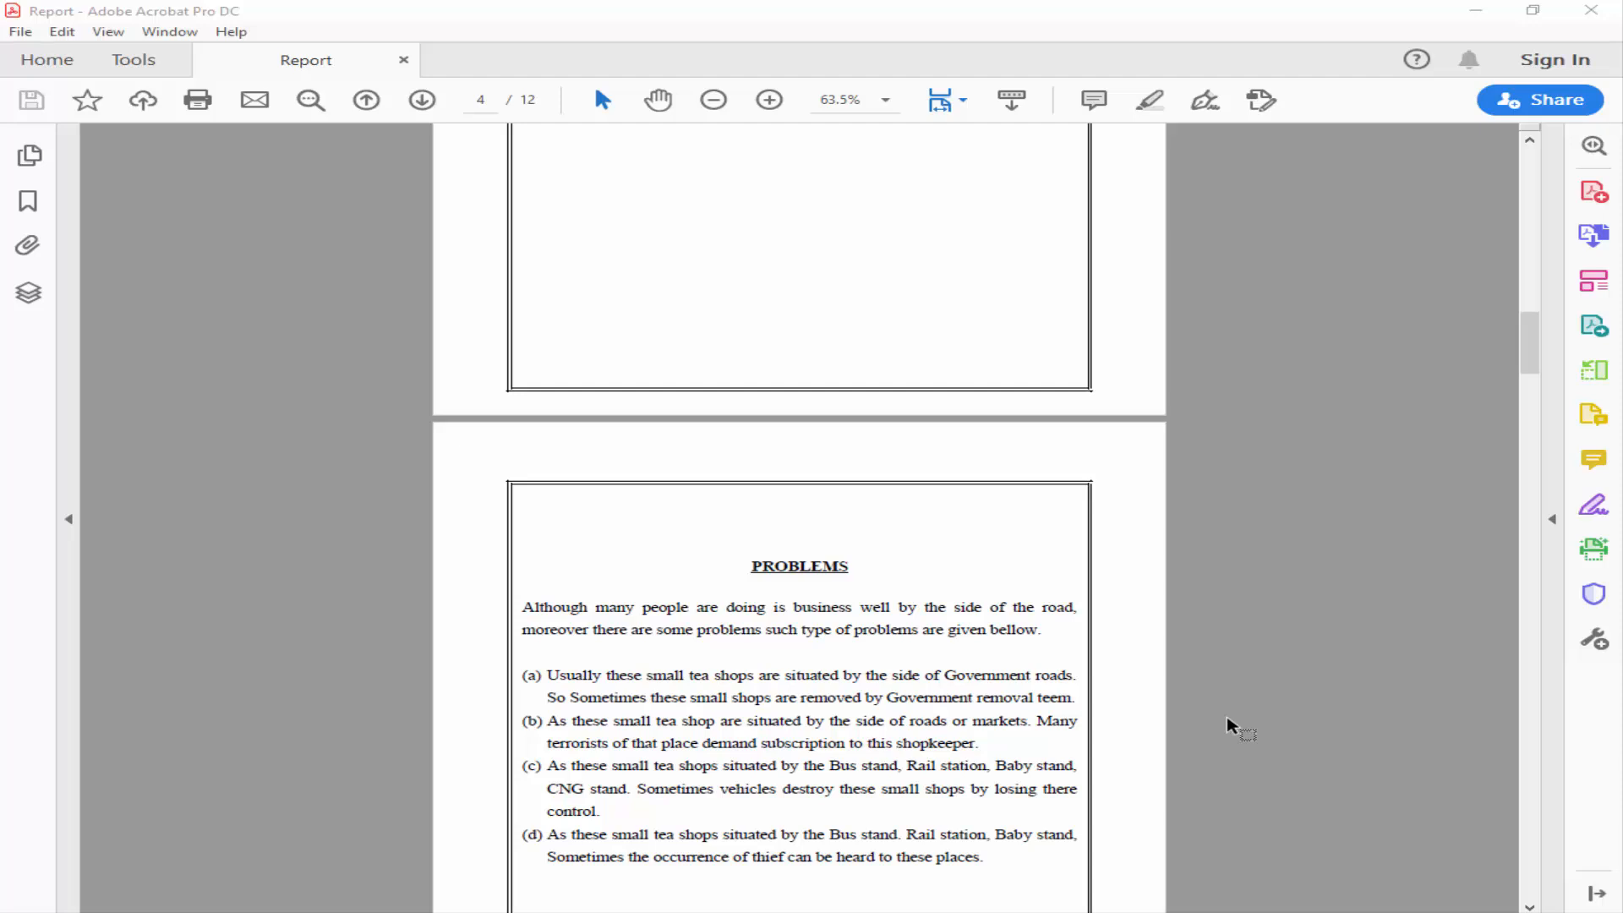
{"action": "left_click", "coordinate": [702, 238]}
{"action": "scroll", "coordinate": [735, 355], "scroll_direction": "up", "scroll_amount": 5}
{"action": "scroll", "coordinate": [748, 380], "scroll_direction": "down", "scroll_amount": 5}
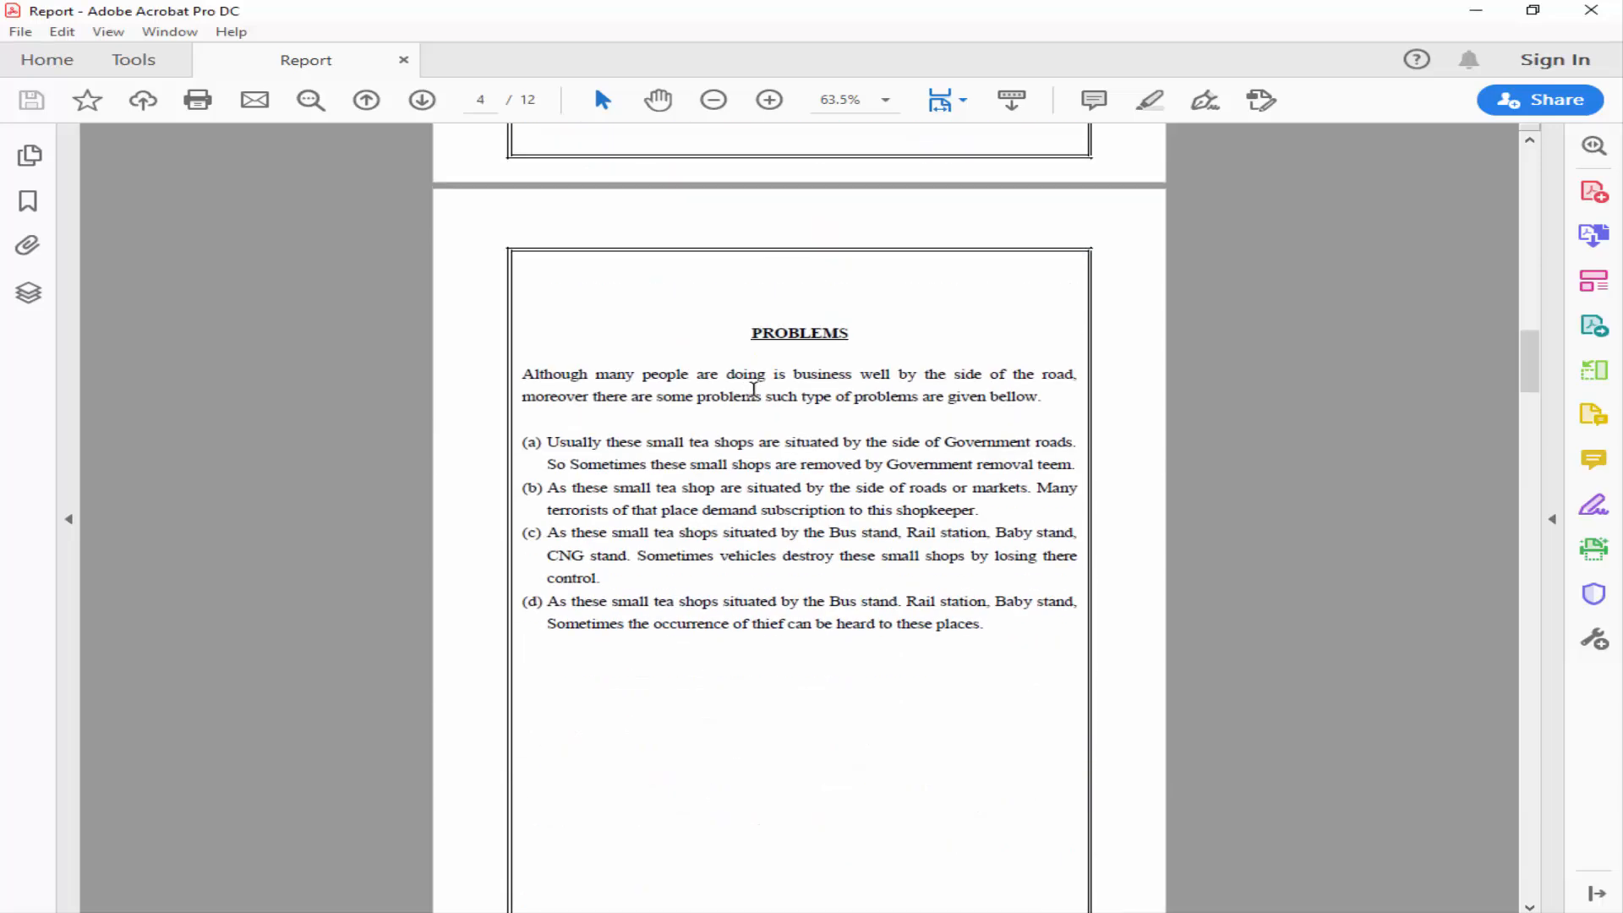
Open the document's security properties and choose Password Security as the security method.
{"action": "left_click", "coordinate": [20, 32]}
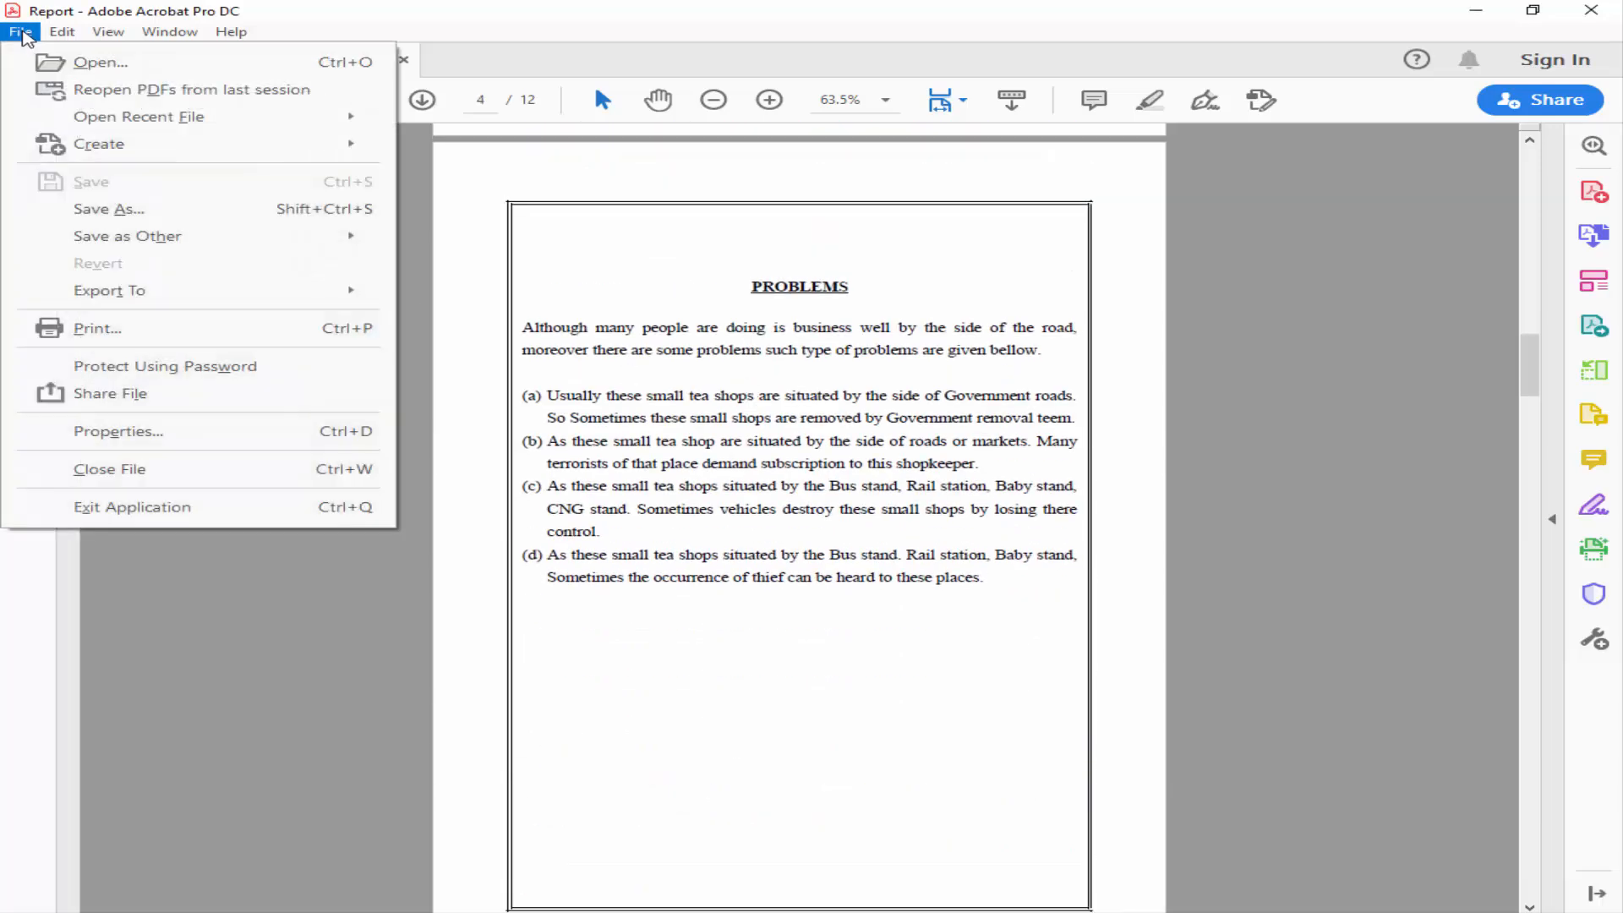
{"action": "left_click", "coordinate": [184, 437]}
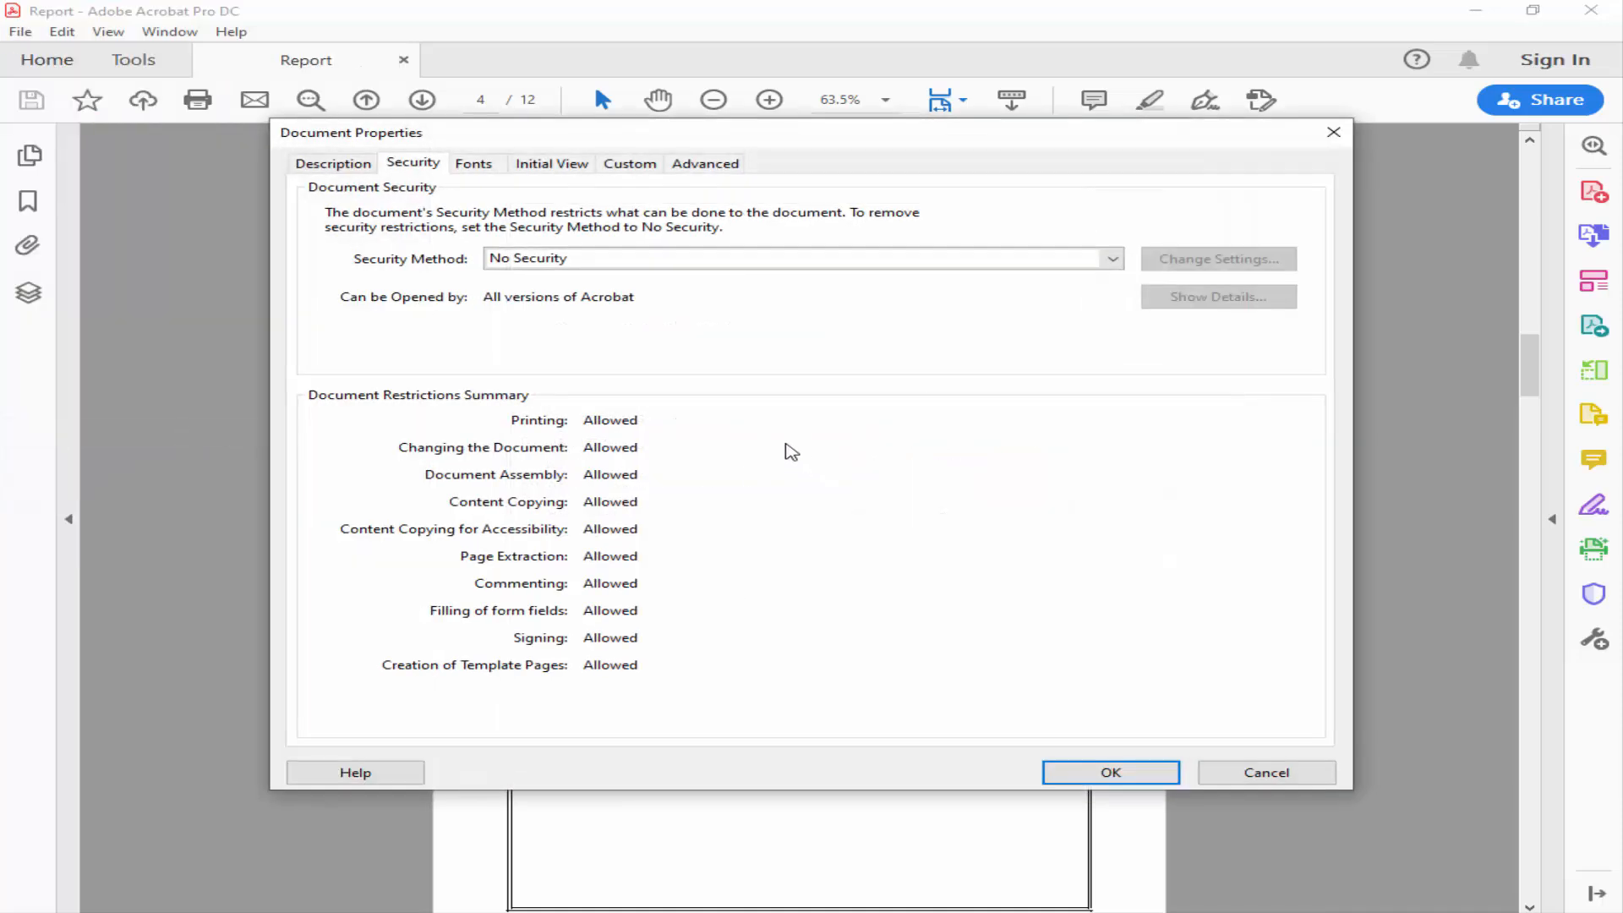
{"action": "left_click", "coordinate": [332, 164]}
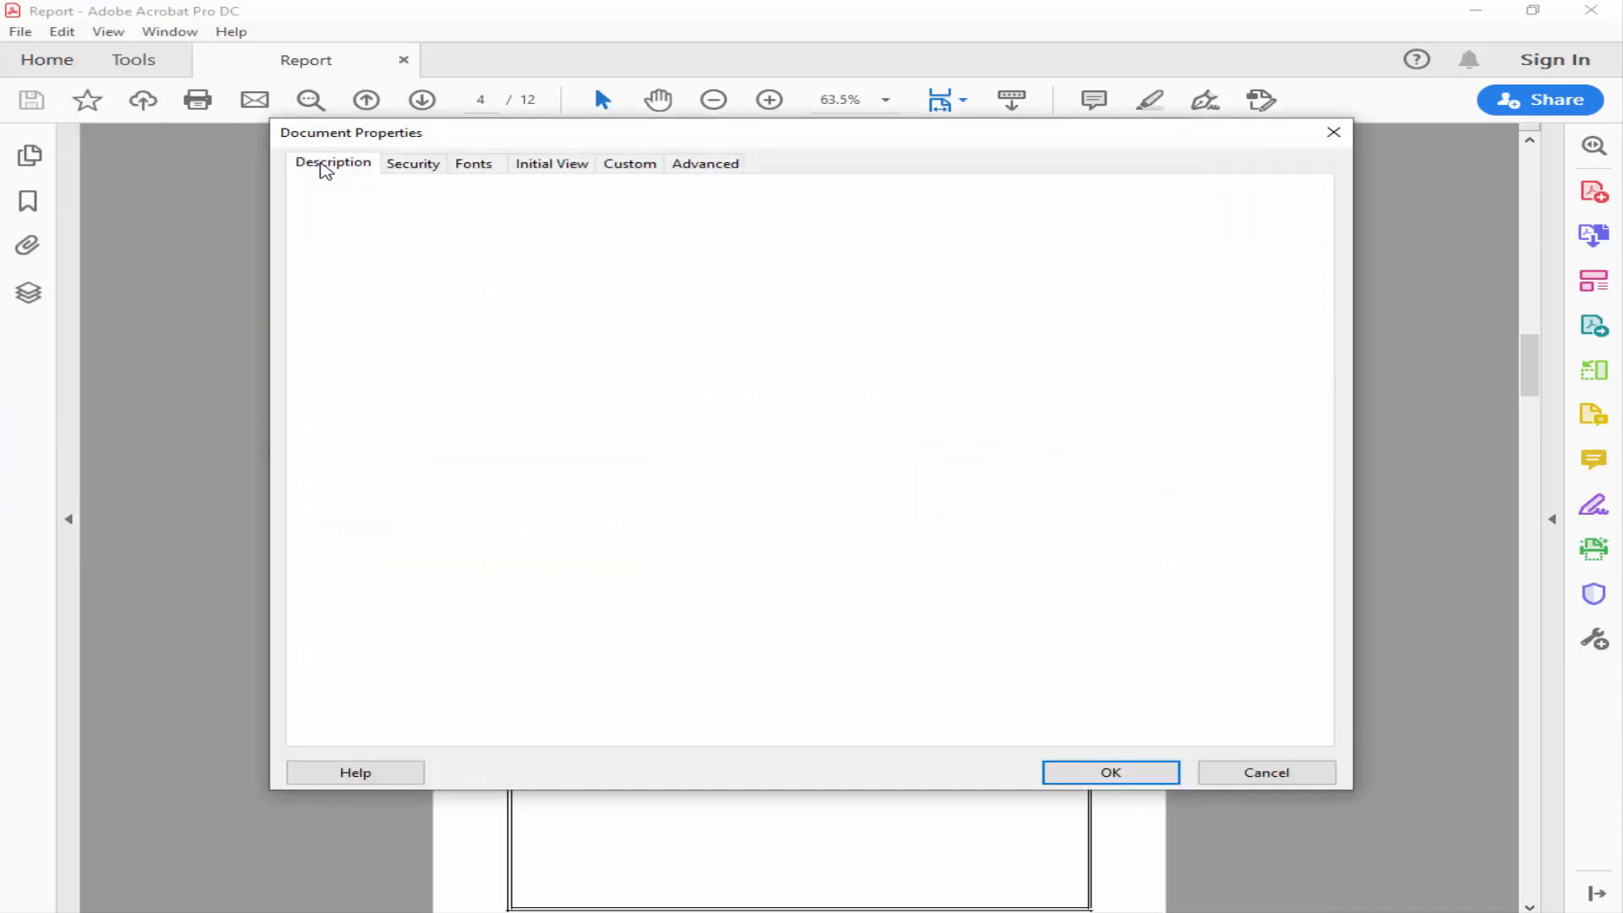
{"action": "left_click", "coordinate": [414, 165]}
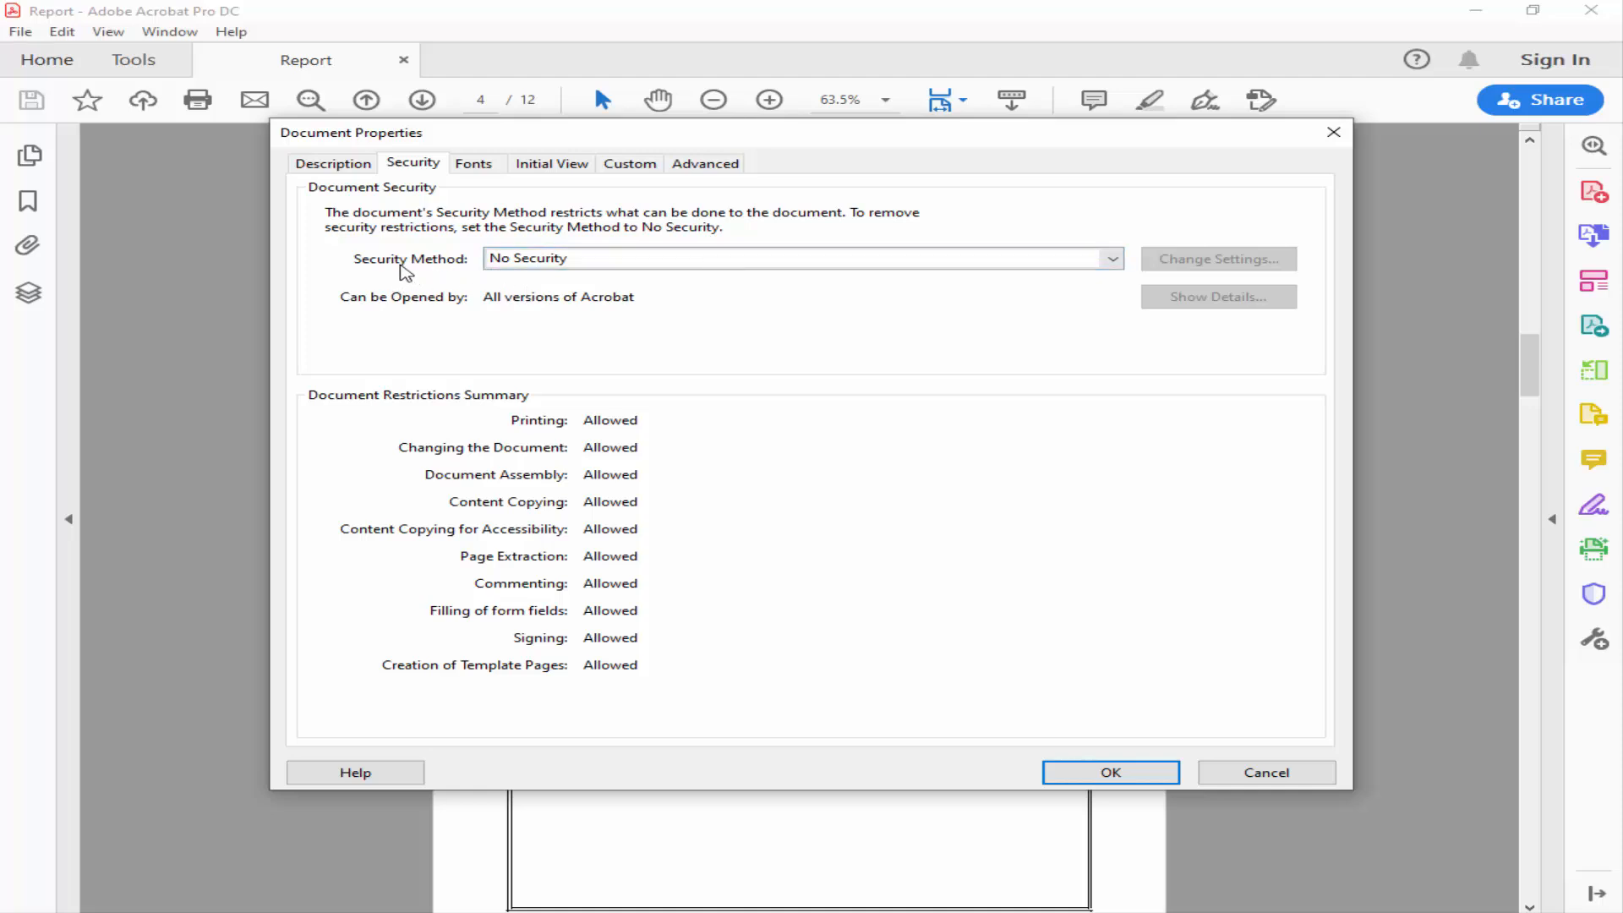
{"action": "left_click", "coordinate": [1113, 261]}
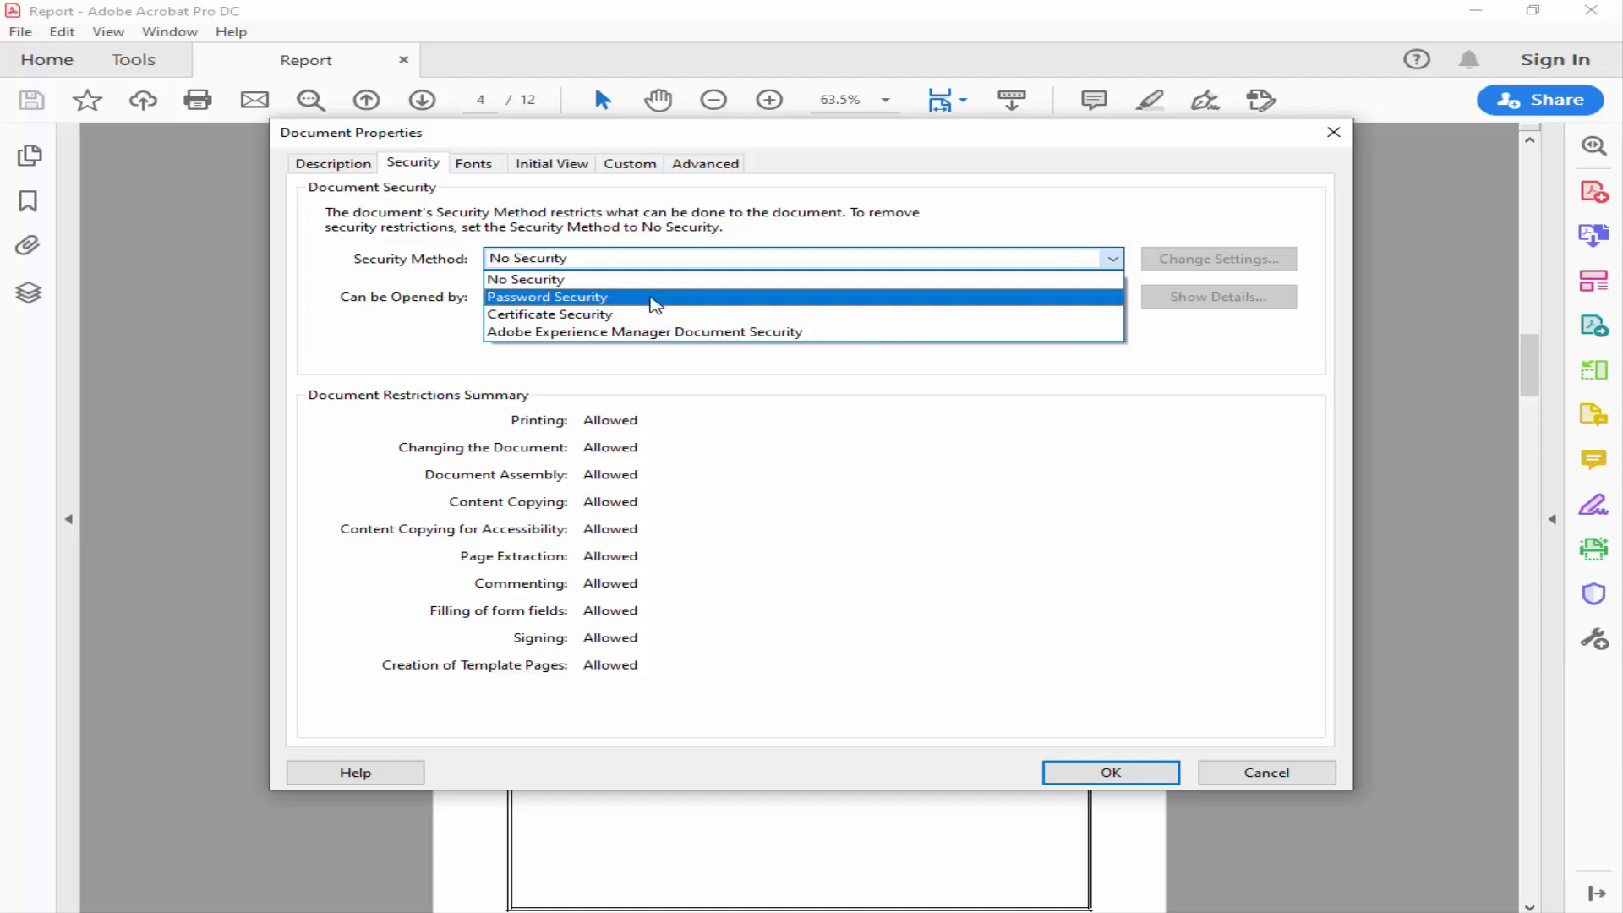
{"action": "left_click", "coordinate": [581, 298]}
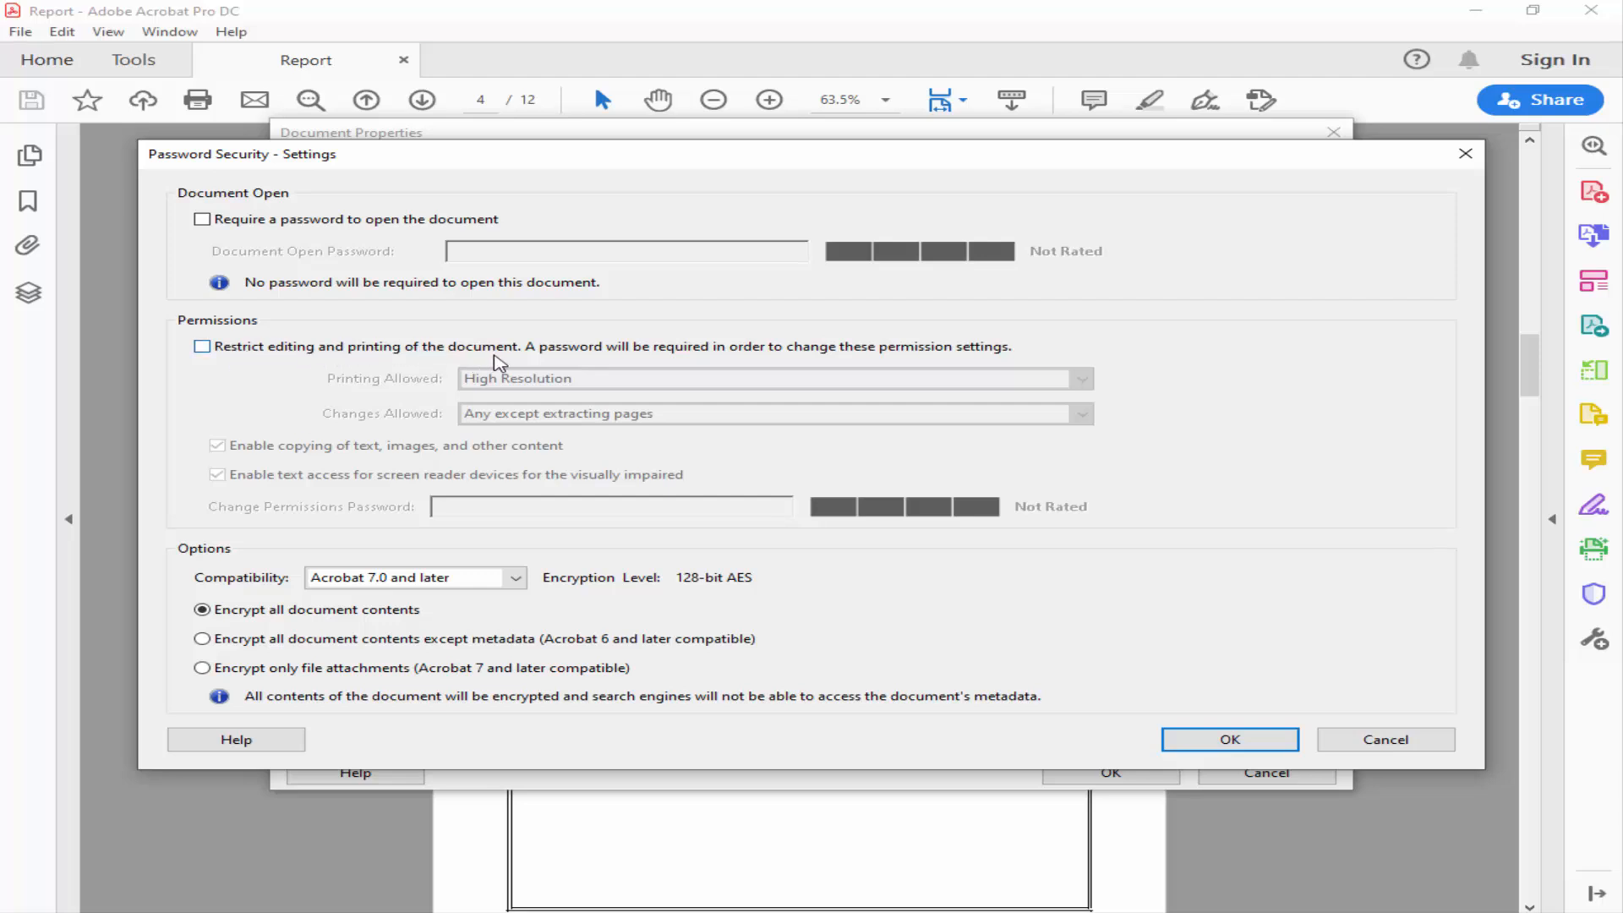
Restrict editing and printing of the document and enter a change permissions password.
{"action": "left_click", "coordinate": [209, 350]}
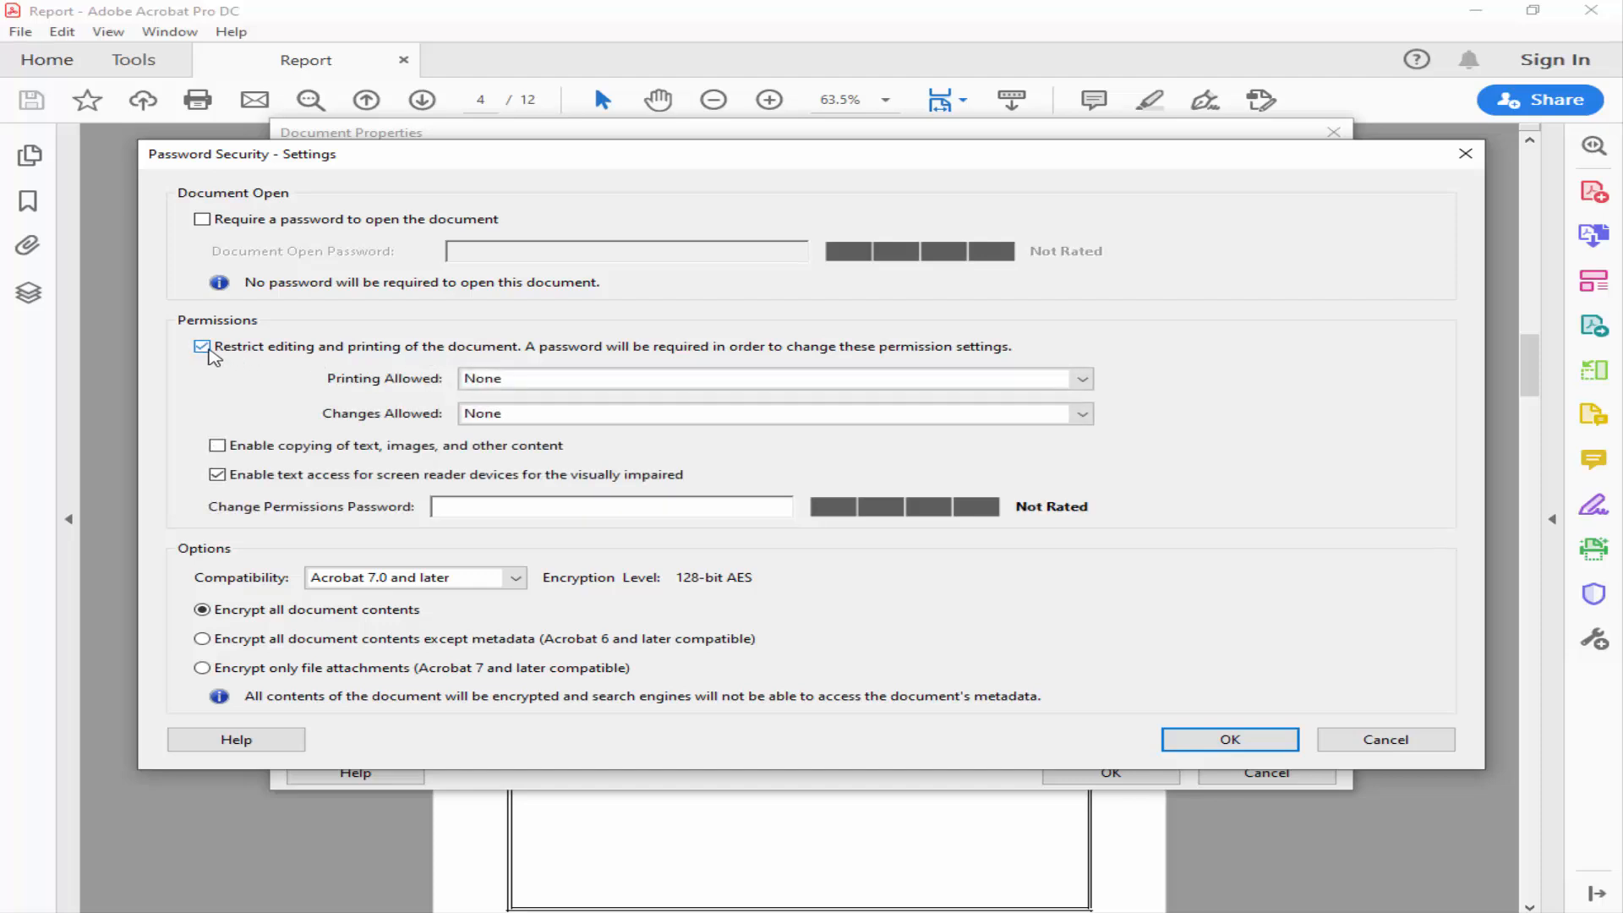
{"action": "left_click", "coordinate": [473, 510]}
{"action": "type", "text": "*****"}
Set the password security compatibility to Acrobat 6.0 and later.
{"action": "left_click", "coordinate": [518, 581]}
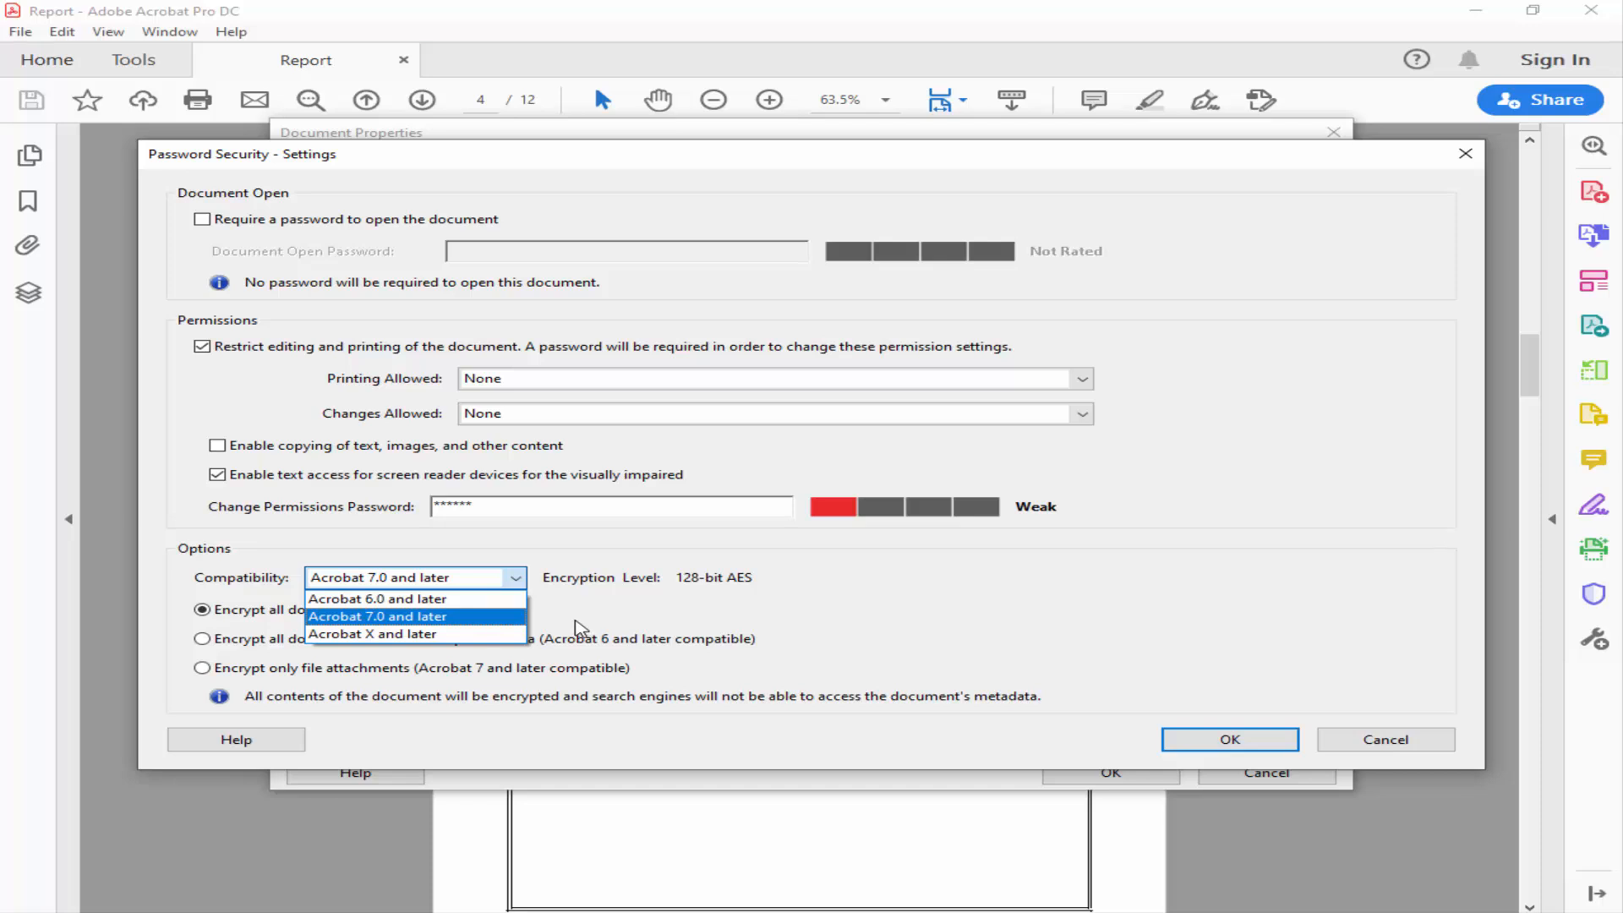
{"action": "left_click", "coordinate": [594, 591]}
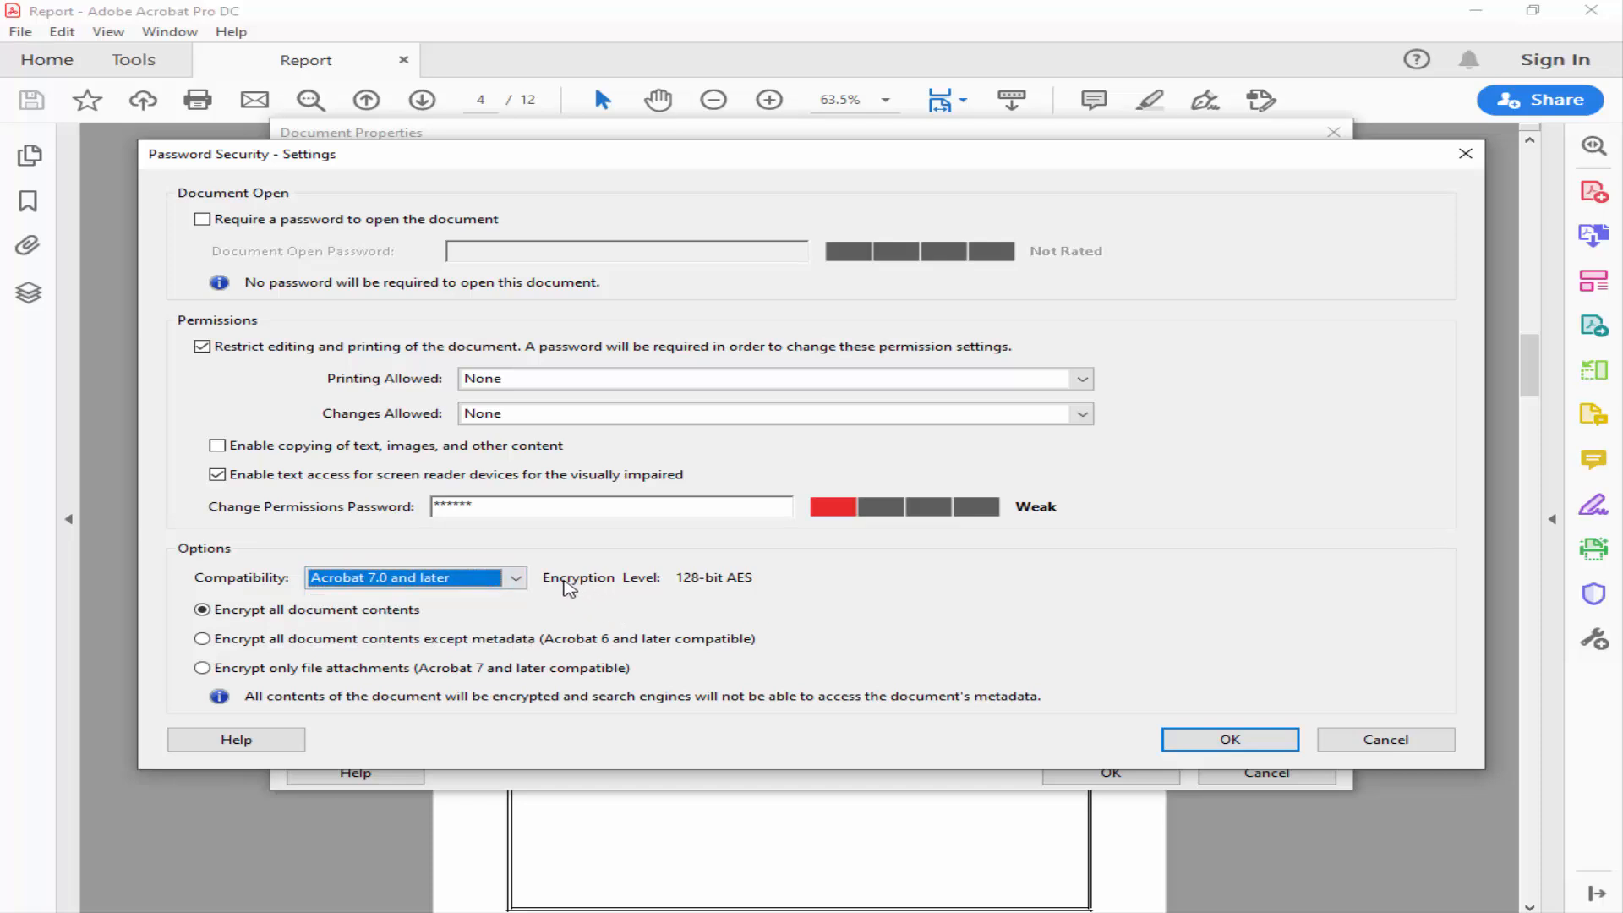
{"action": "left_click", "coordinate": [507, 578]}
{"action": "left_click", "coordinate": [434, 600]}
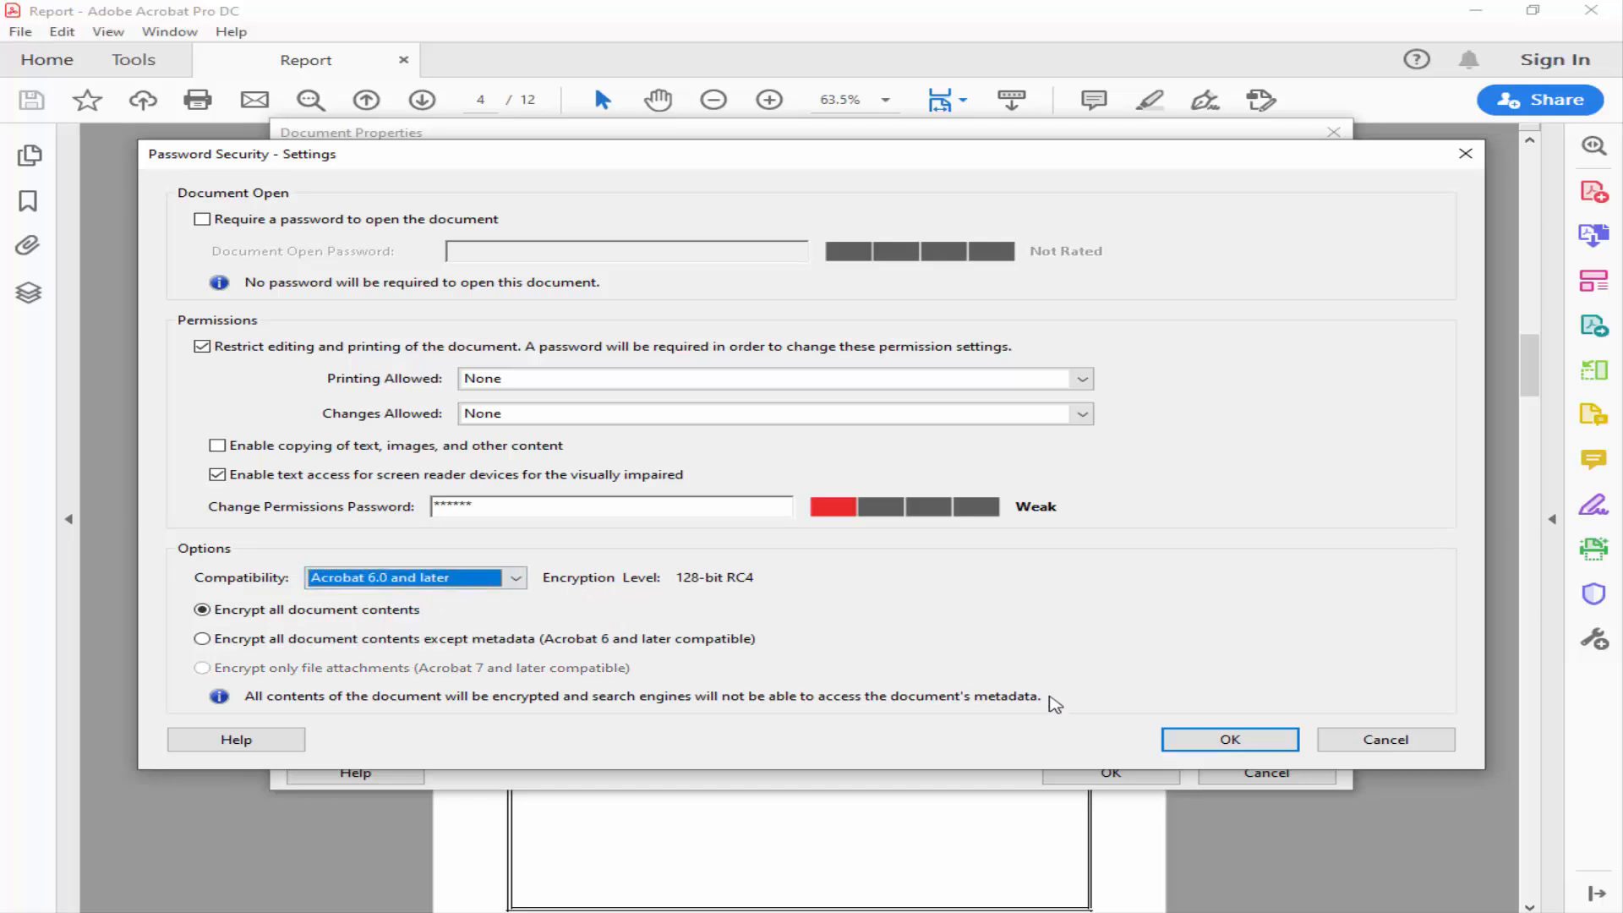
Accept the password security settings, re-entering the permissions password to confirm it, and apply the document properties.
{"action": "left_click", "coordinate": [1179, 740]}
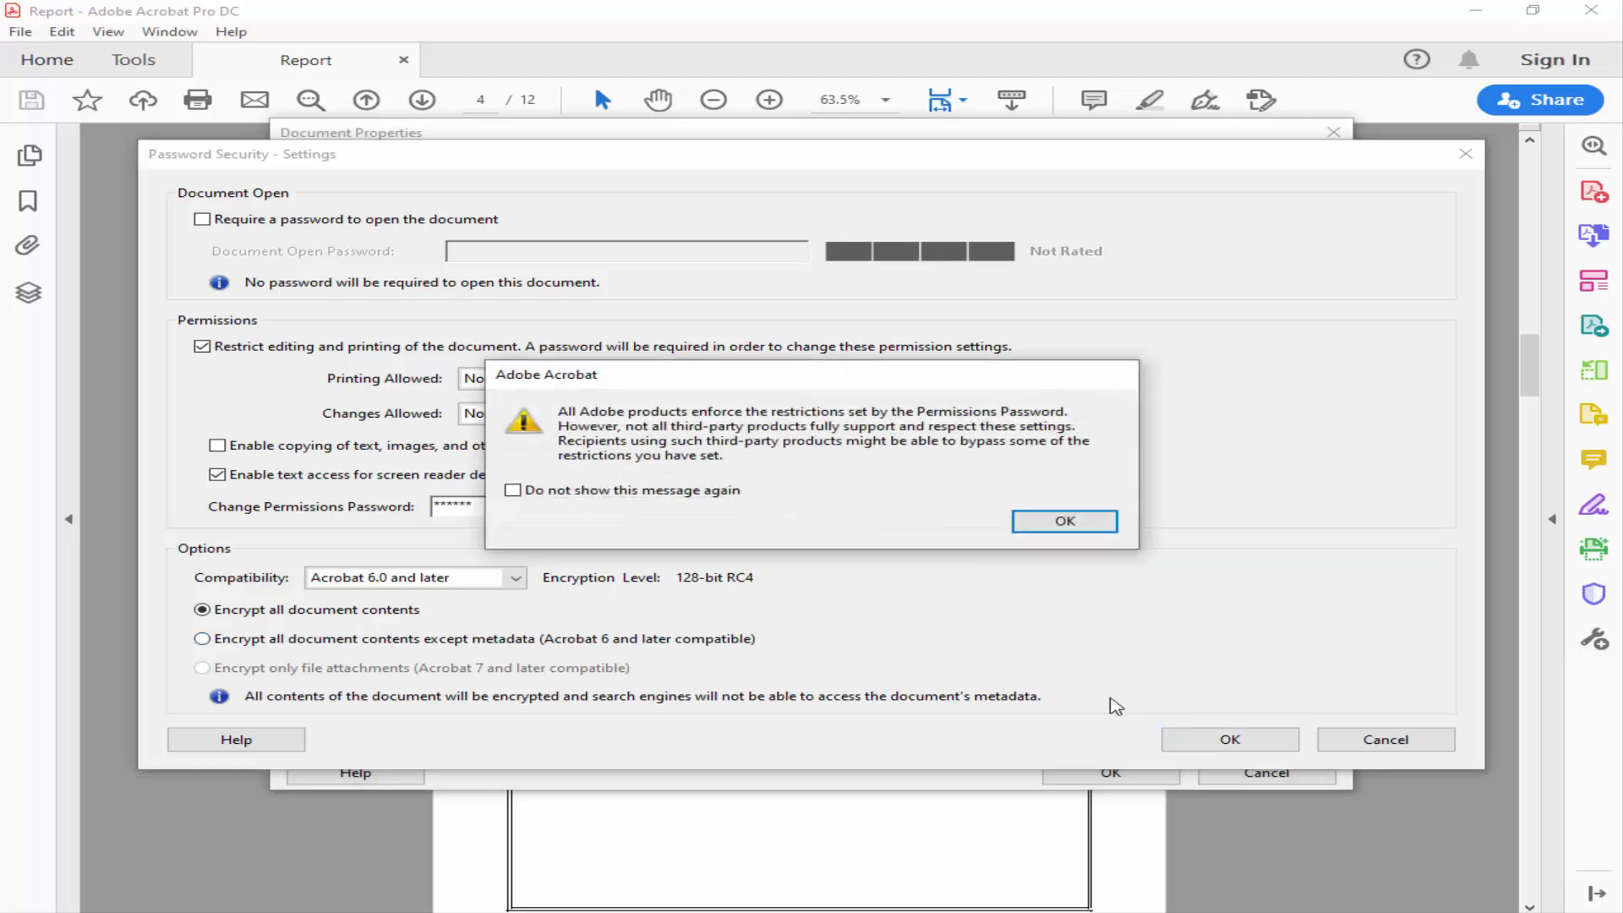
{"action": "left_click", "coordinate": [1064, 520]}
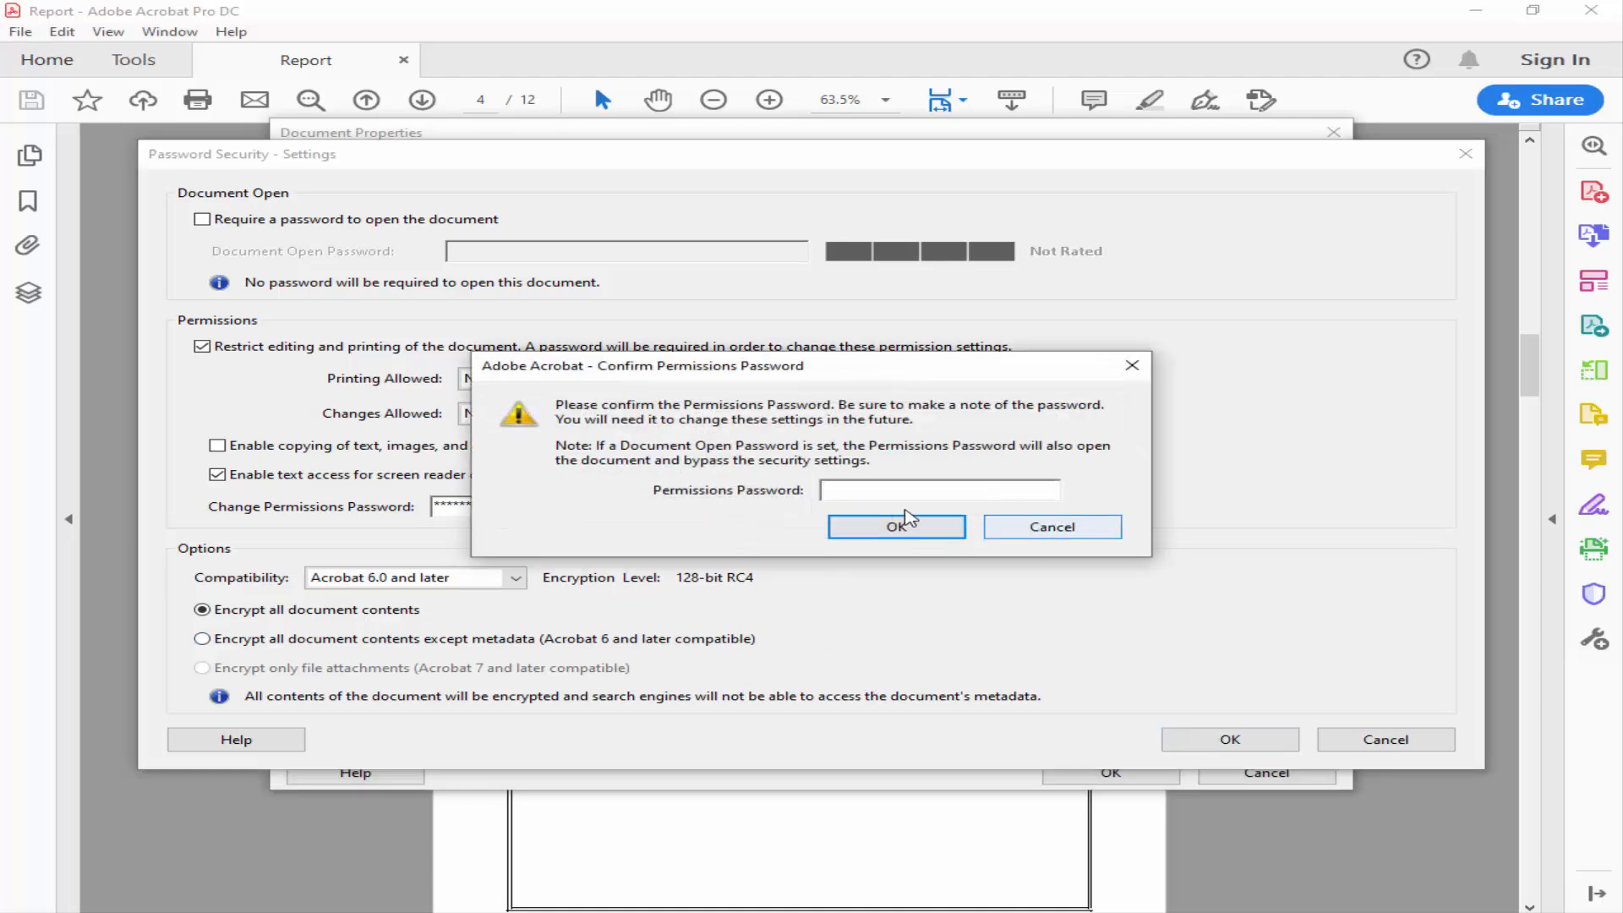
{"action": "left_click", "coordinate": [866, 493]}
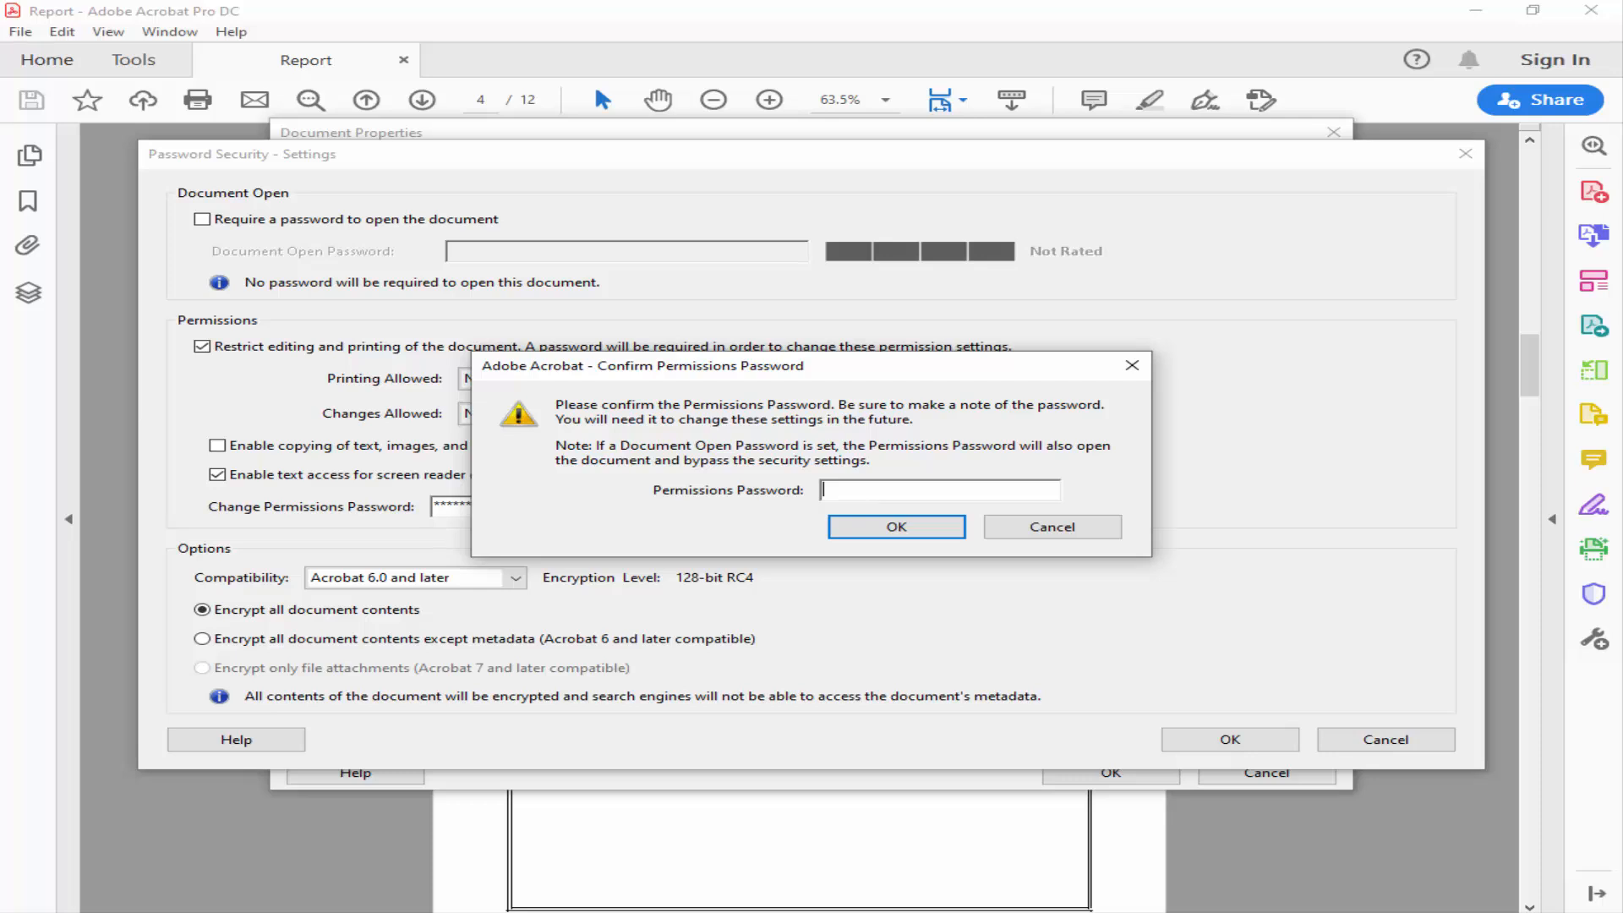
{"action": "left_click", "coordinate": [896, 527]}
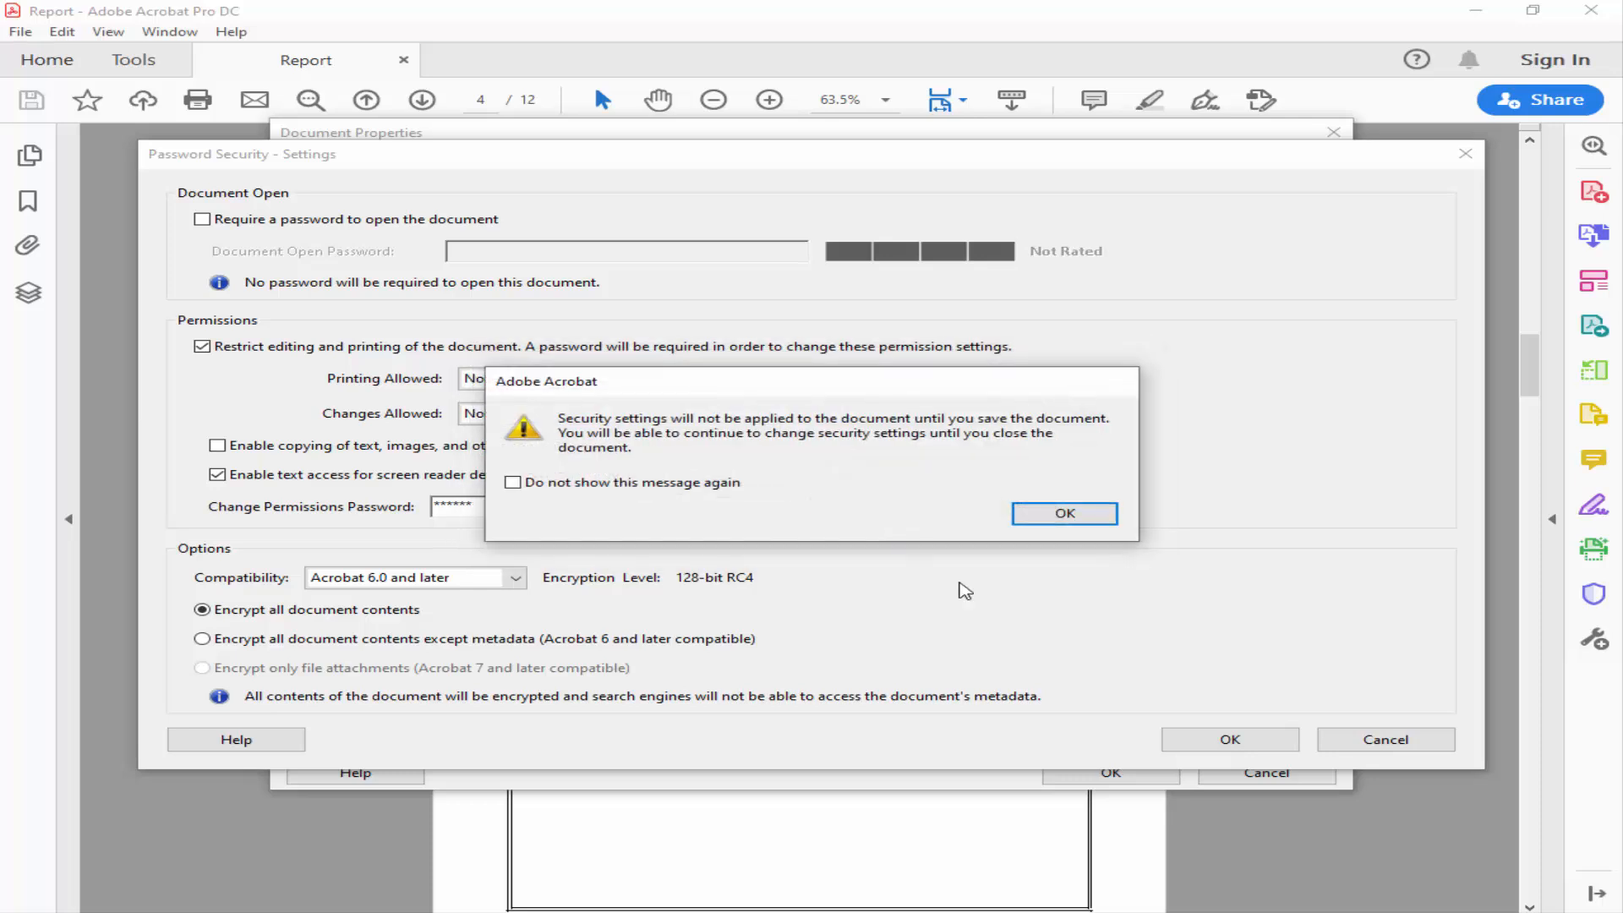
{"action": "left_click", "coordinate": [1063, 515]}
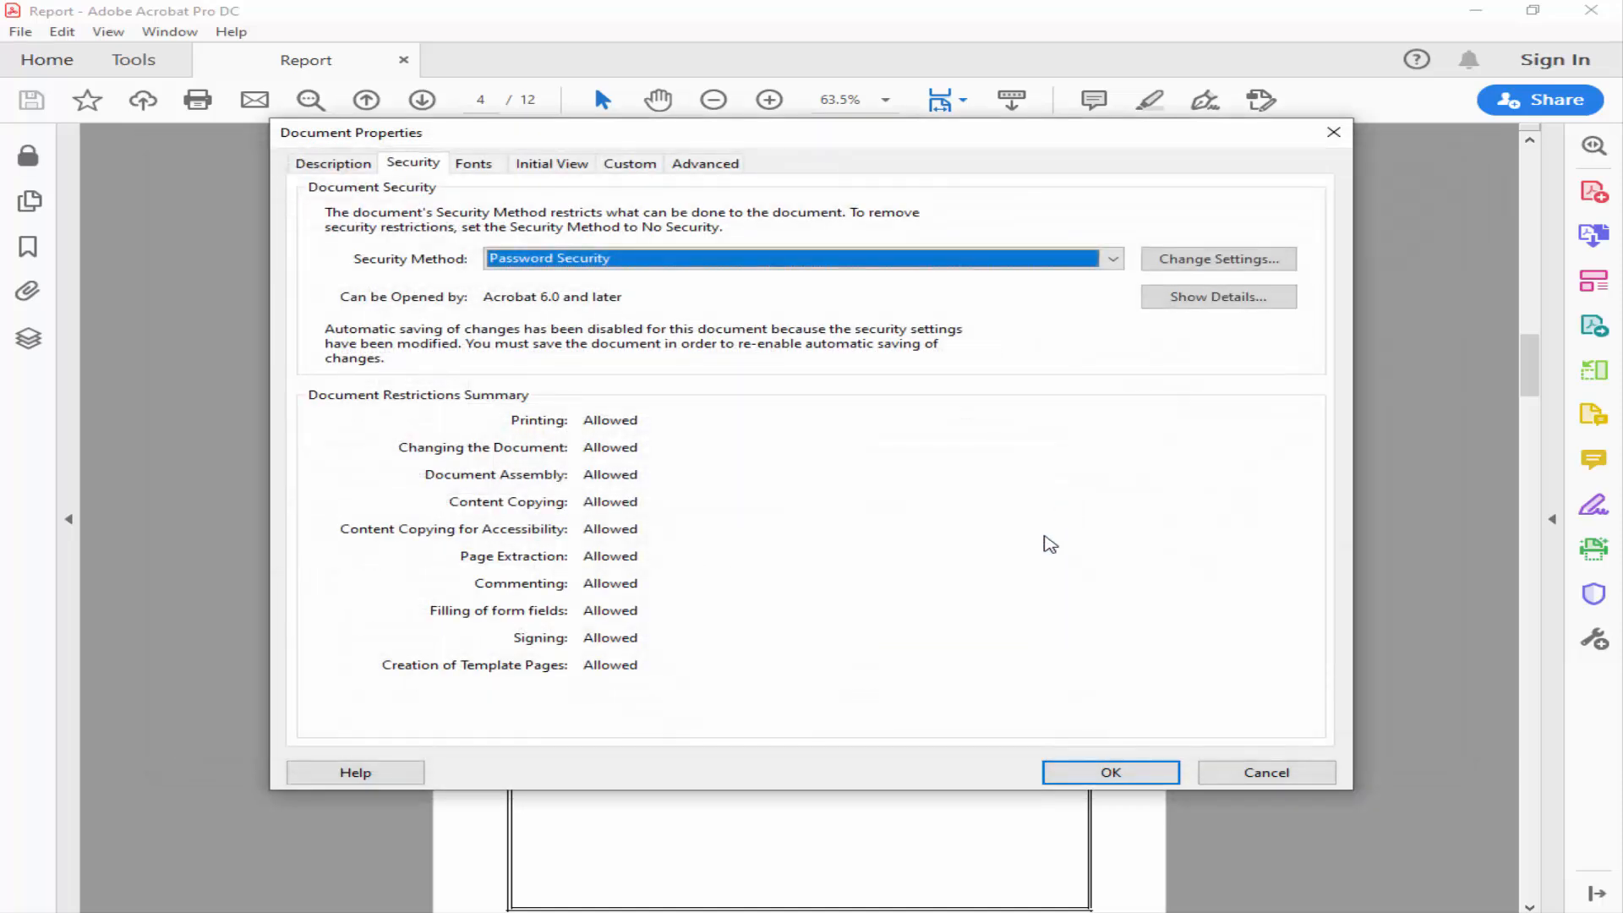
{"action": "left_click", "coordinate": [1106, 773]}
Save the password-protected PDF, close it and reopen Table of content from the recent files.
{"action": "left_click", "coordinate": [20, 32]}
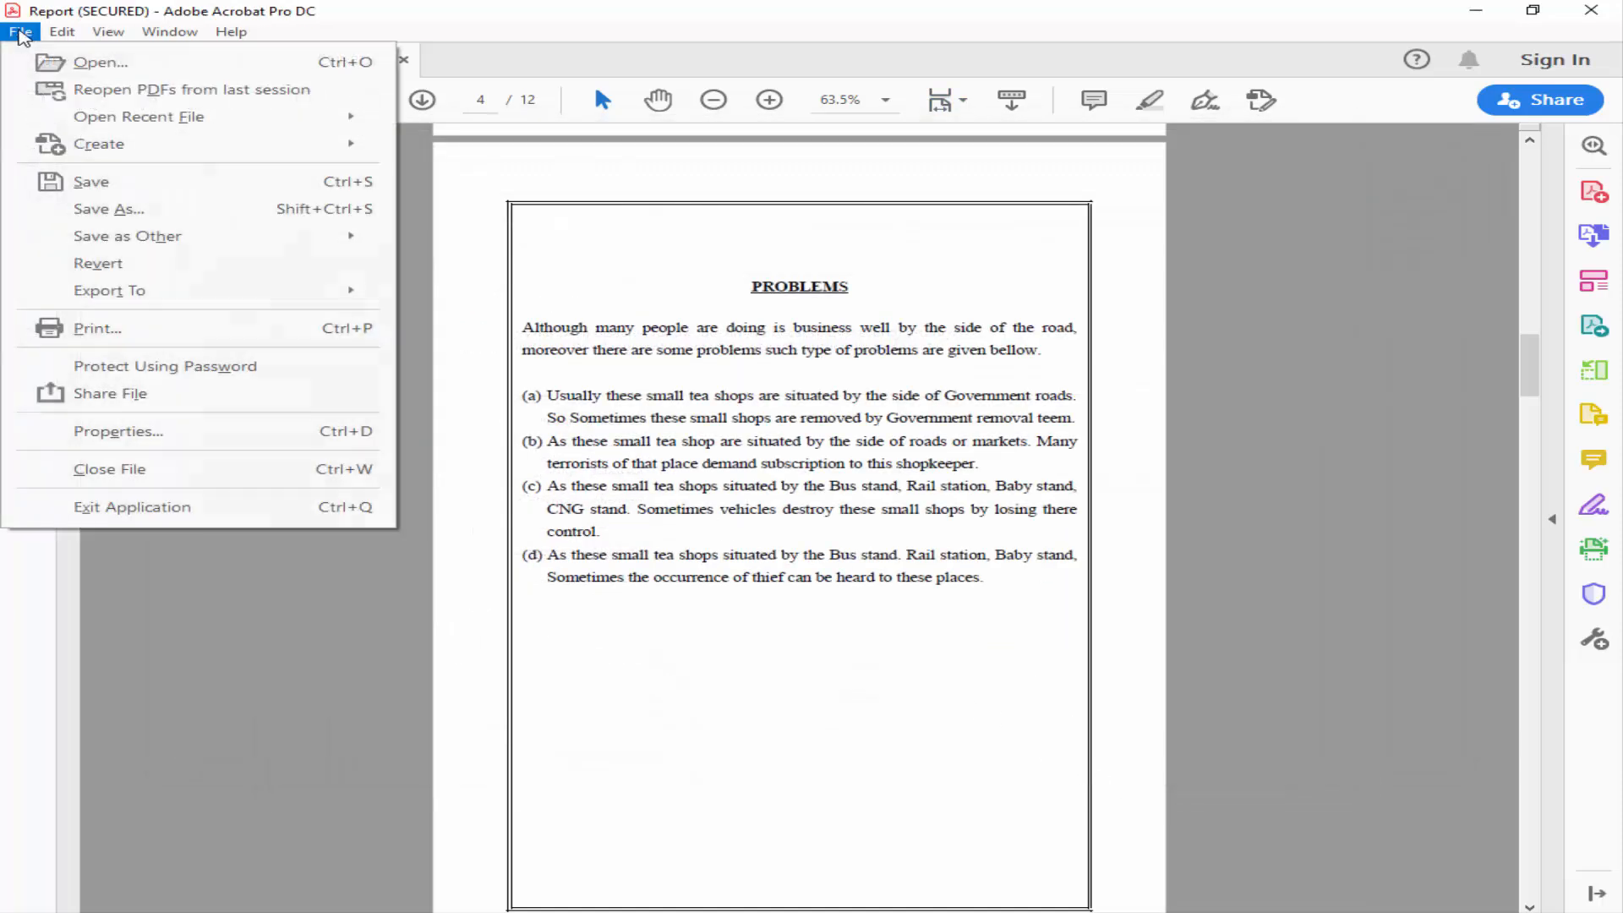
{"action": "left_click", "coordinate": [100, 181]}
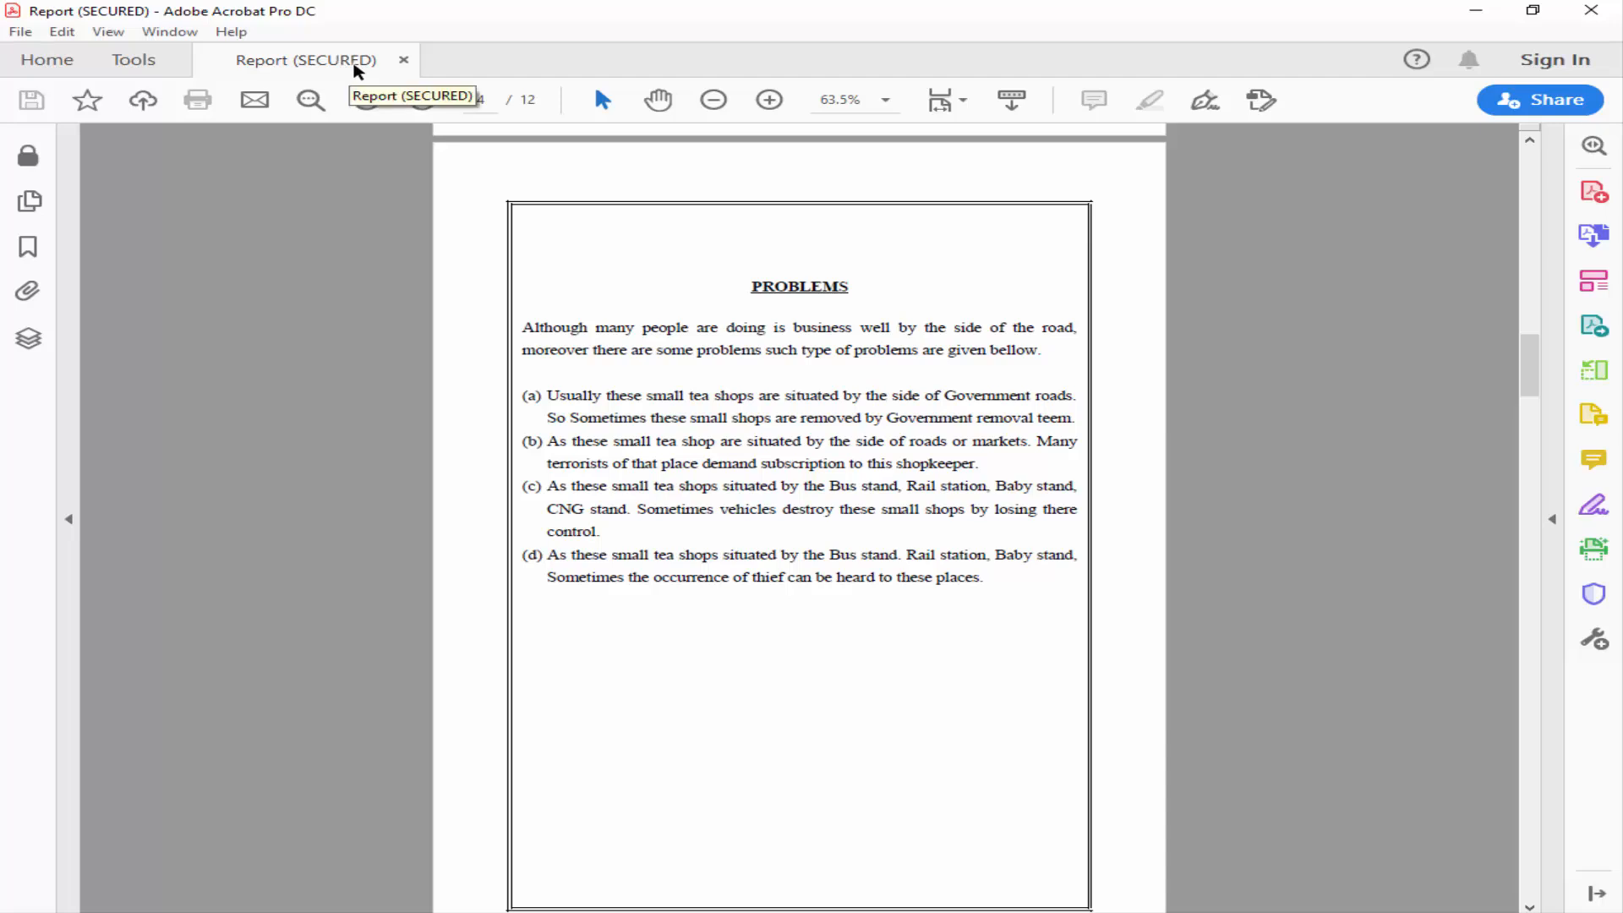
{"action": "left_click", "coordinate": [403, 60]}
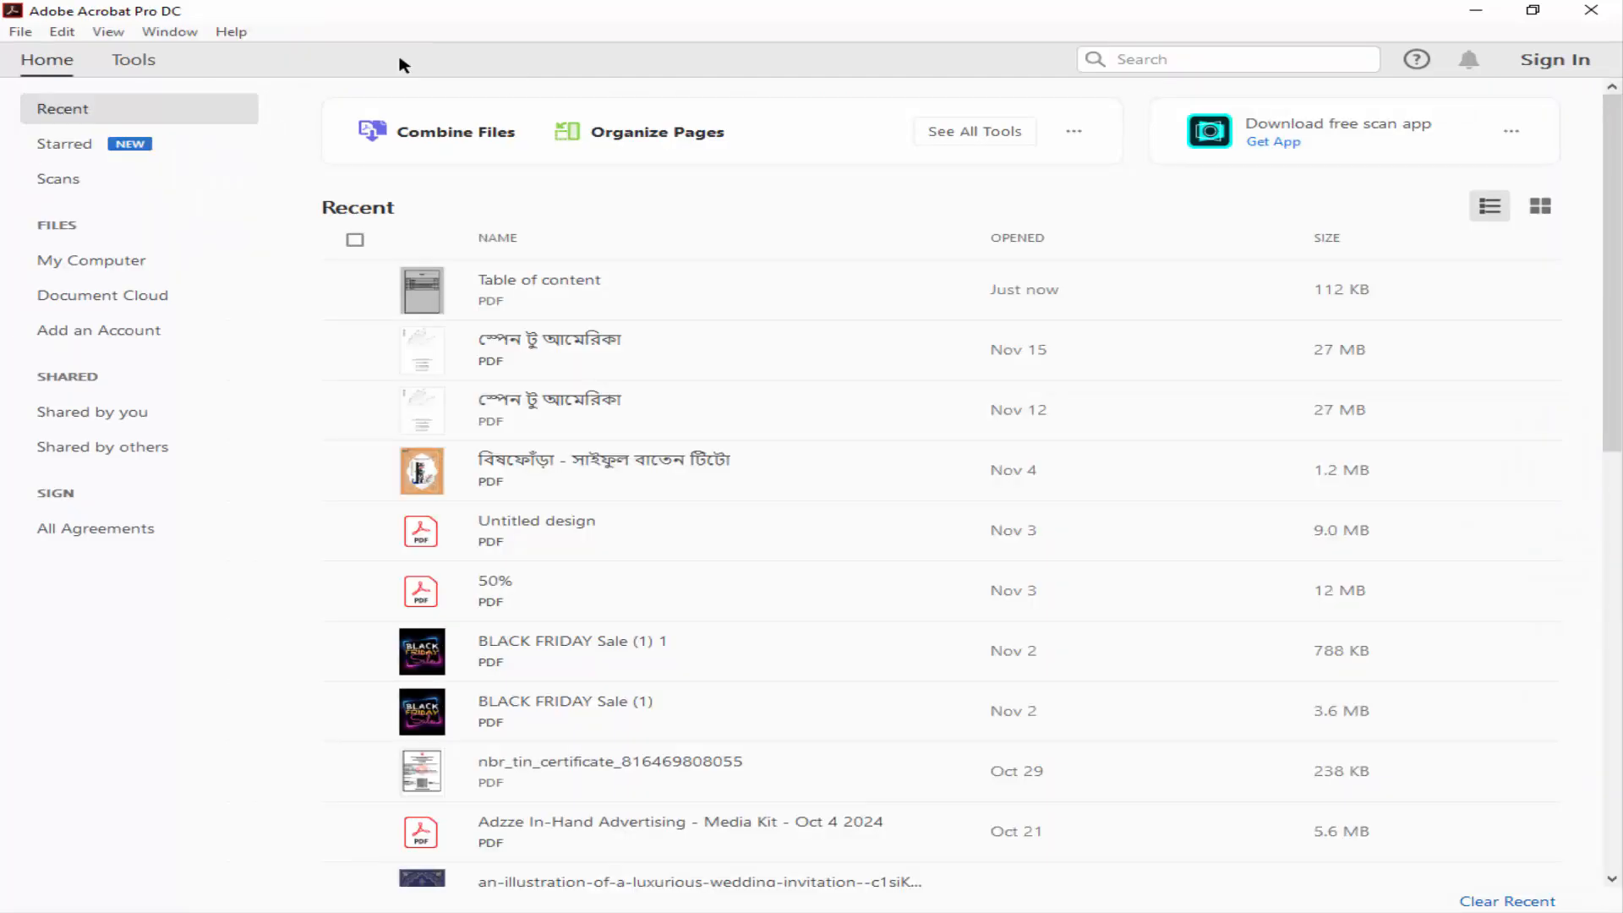
{"action": "double_click", "coordinate": [530, 296]}
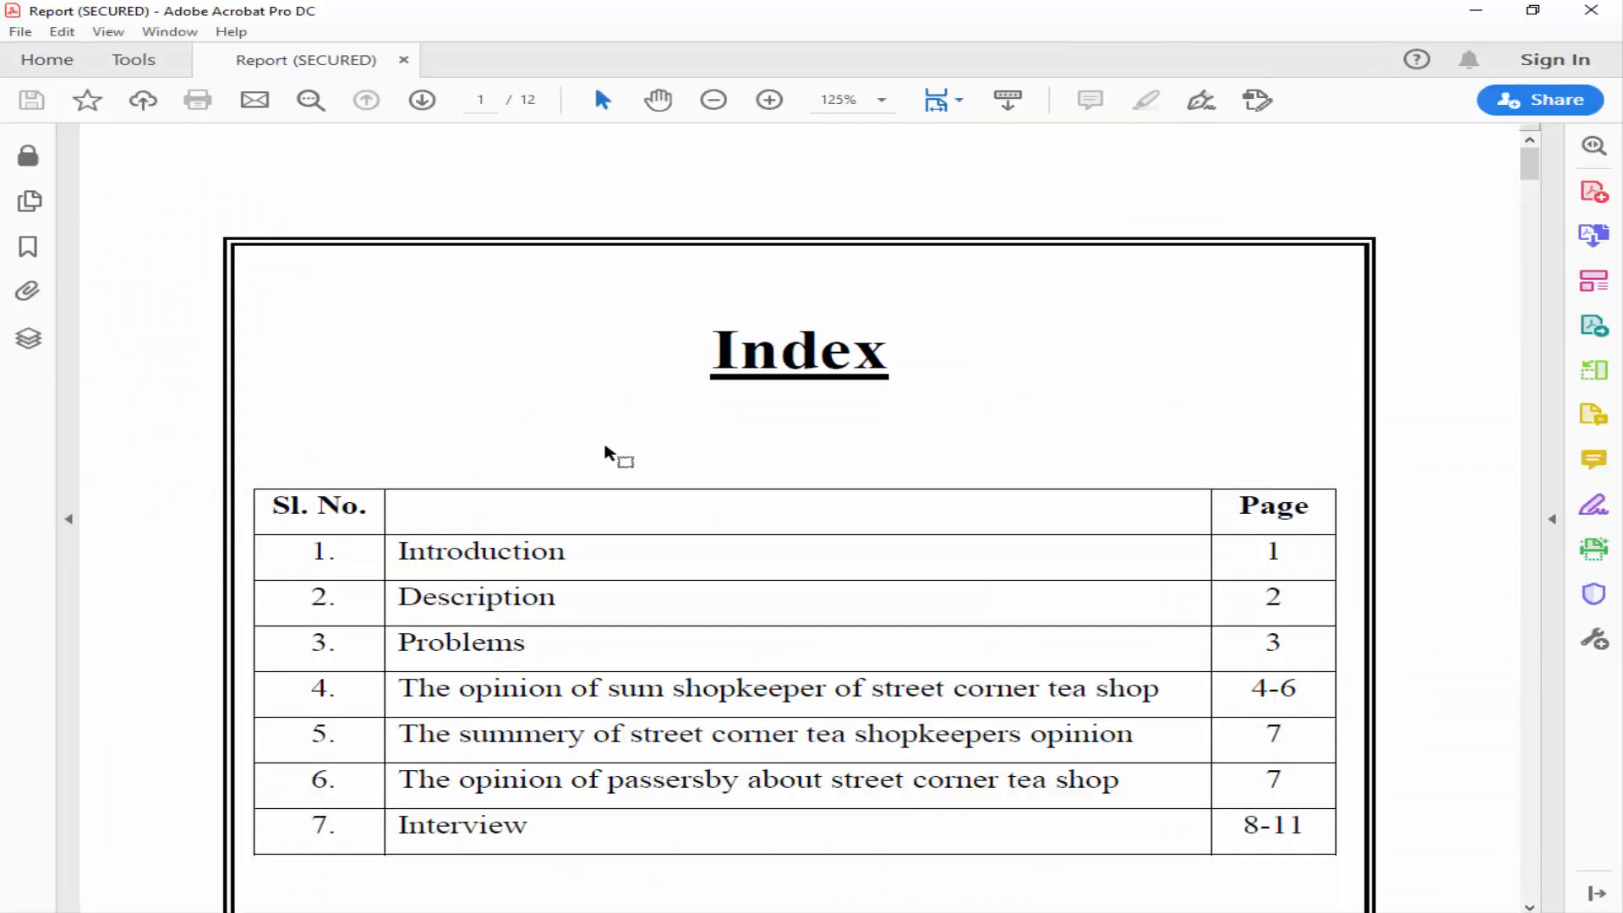
Check the secured document's restrictions by selecting text in the index table and inspecting whether printing is available.
{"action": "scroll", "coordinate": [609, 439], "scroll_direction": "down", "scroll_amount": 3}
{"action": "double_click", "coordinate": [490, 413]}
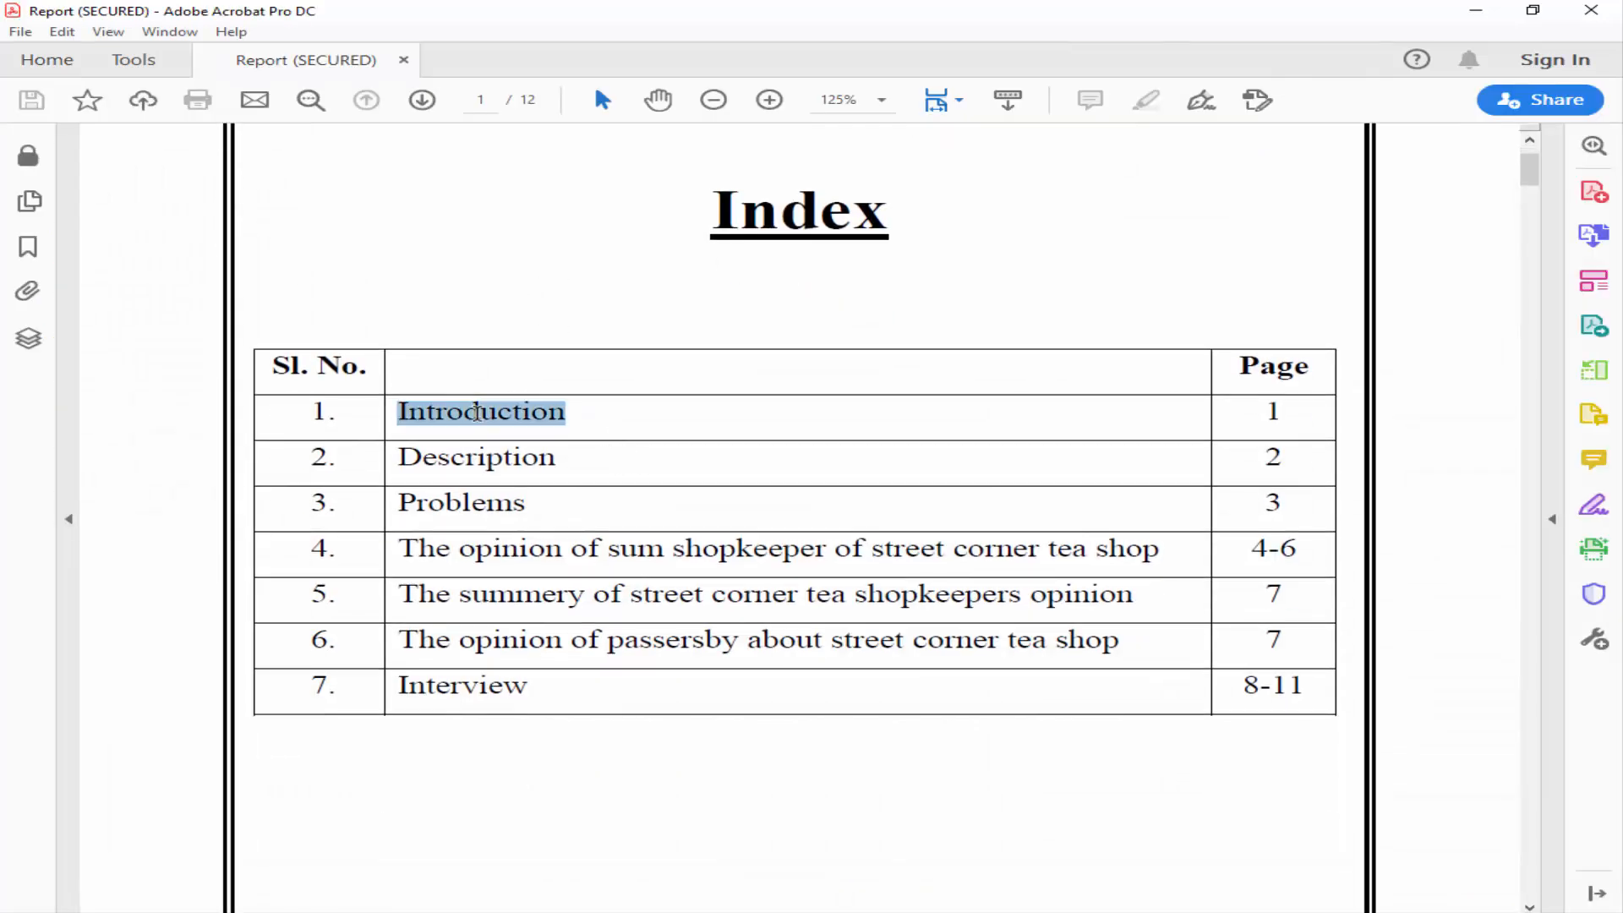
{"action": "left_click", "coordinate": [486, 419]}
{"action": "left_click", "coordinate": [20, 31]}
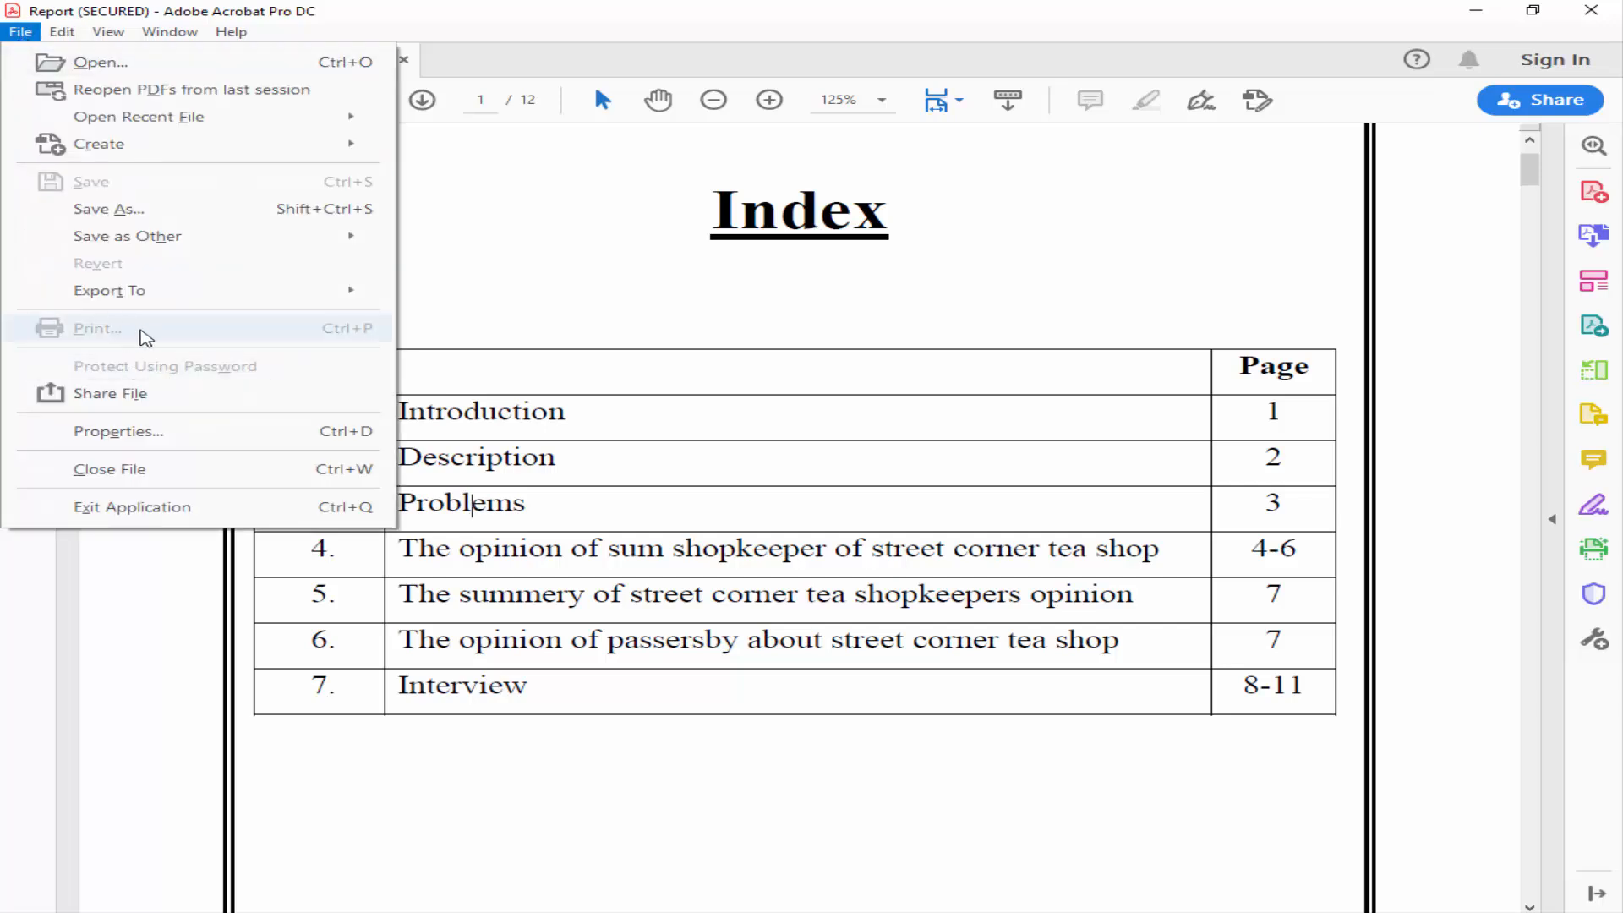
{"action": "left_click", "coordinate": [450, 412]}
{"action": "left_click_drag", "start_coordinate": [450, 415], "coordinate": [702, 411]}
{"action": "left_click", "coordinate": [518, 475]}
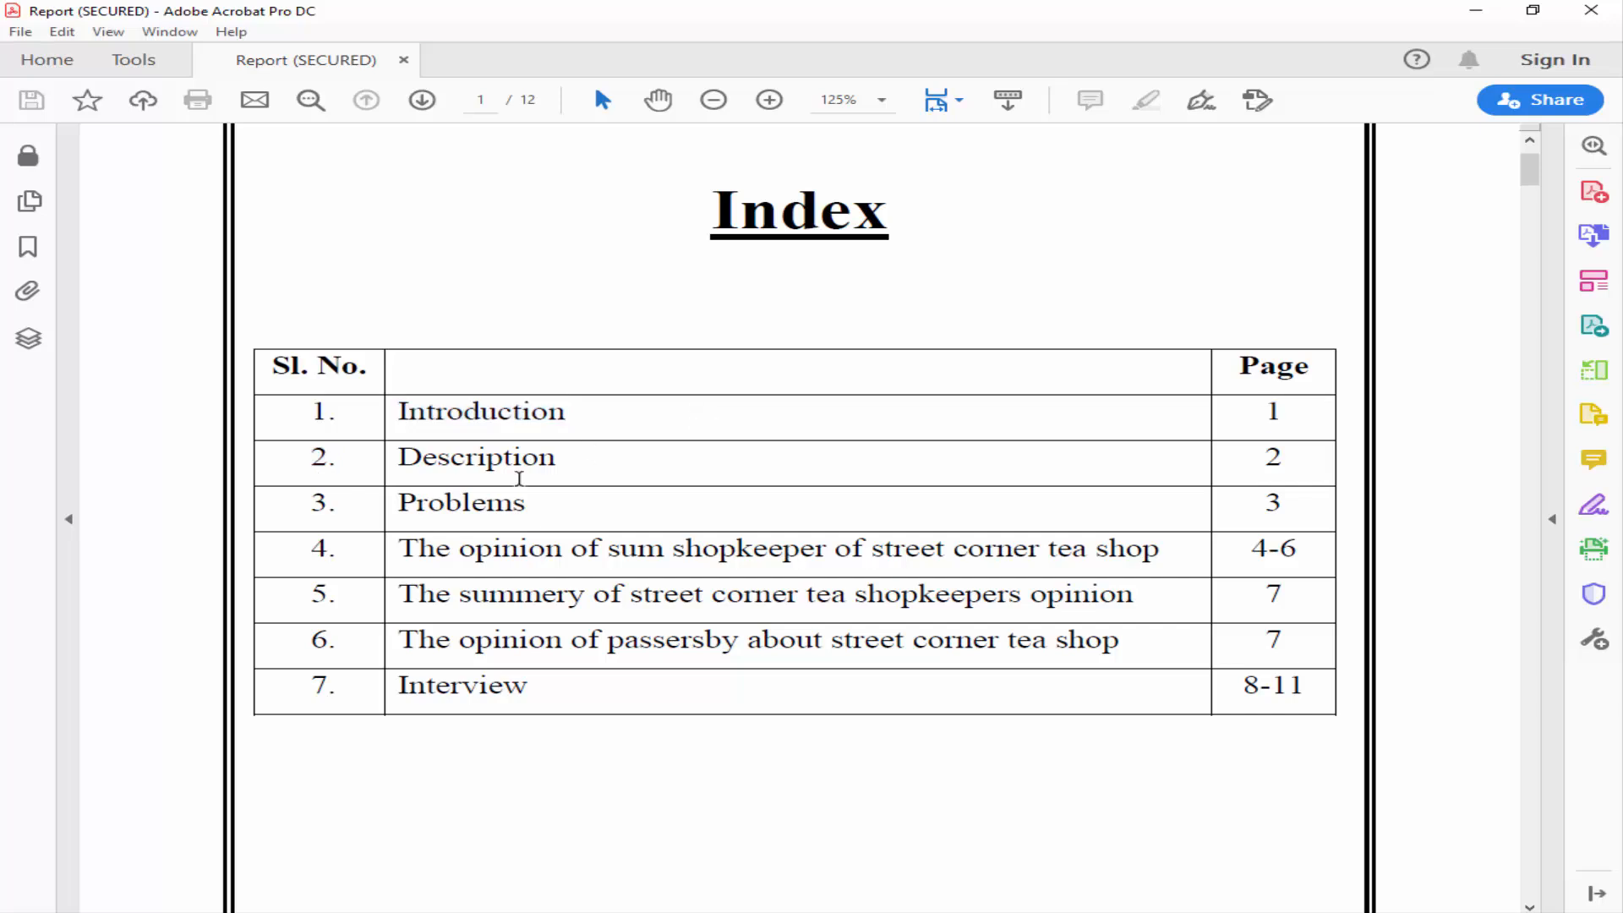
Start editing the "Introduction" text in the index table, entering the permissions password to unlock the document.
{"action": "left_click", "coordinate": [497, 411]}
{"action": "double_click", "coordinate": [470, 412]}
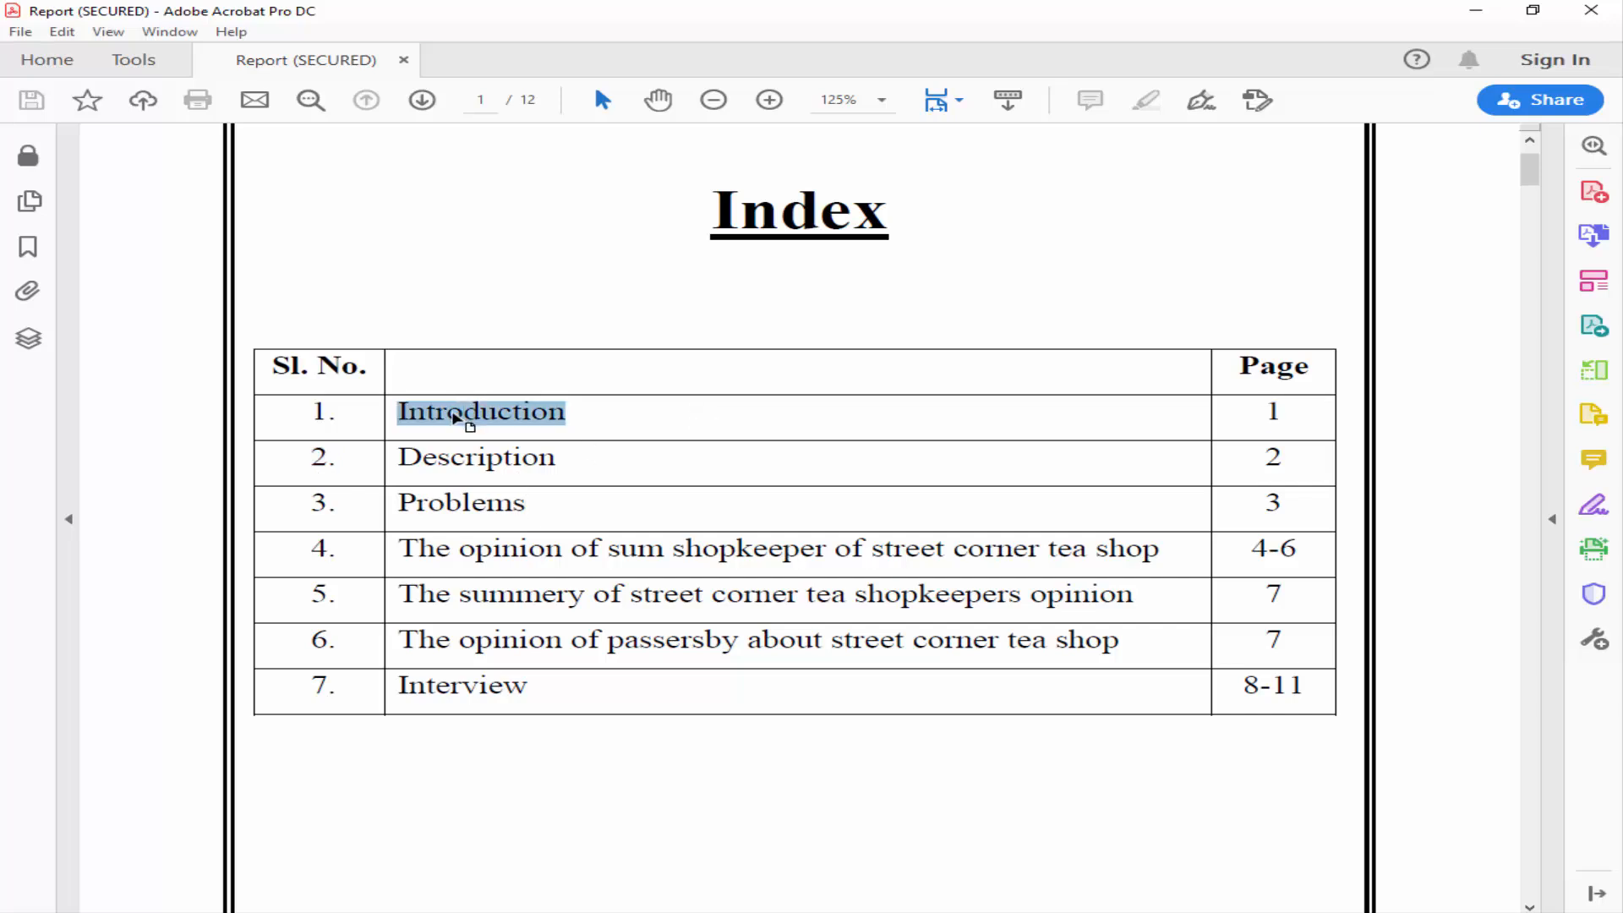
{"action": "right_click", "coordinate": [453, 417]}
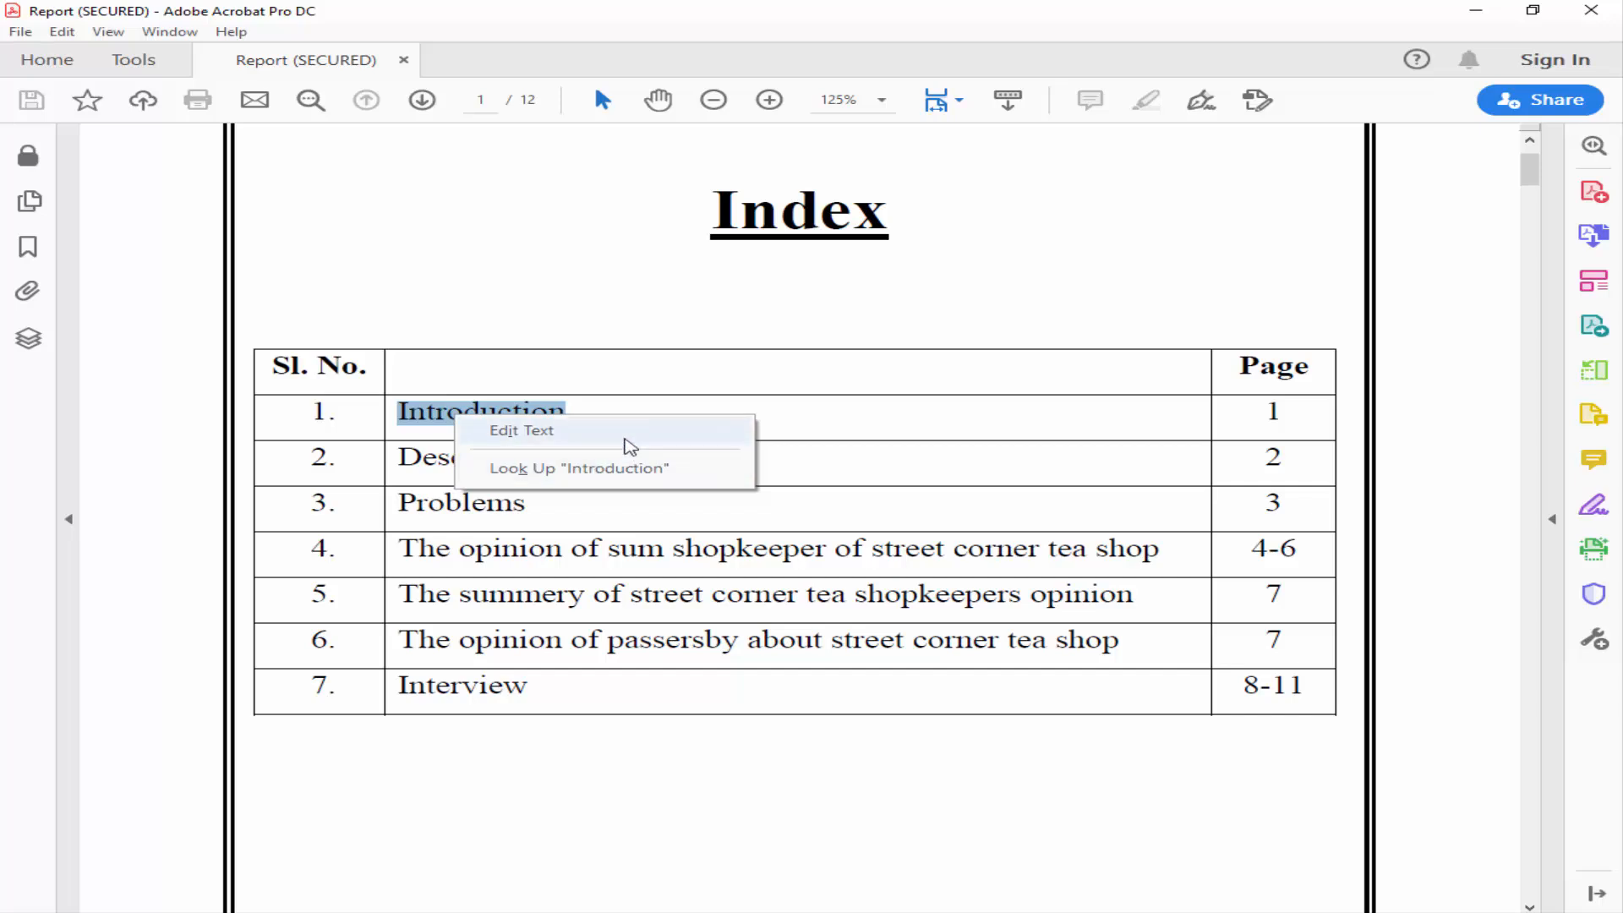
{"action": "left_click", "coordinate": [524, 433]}
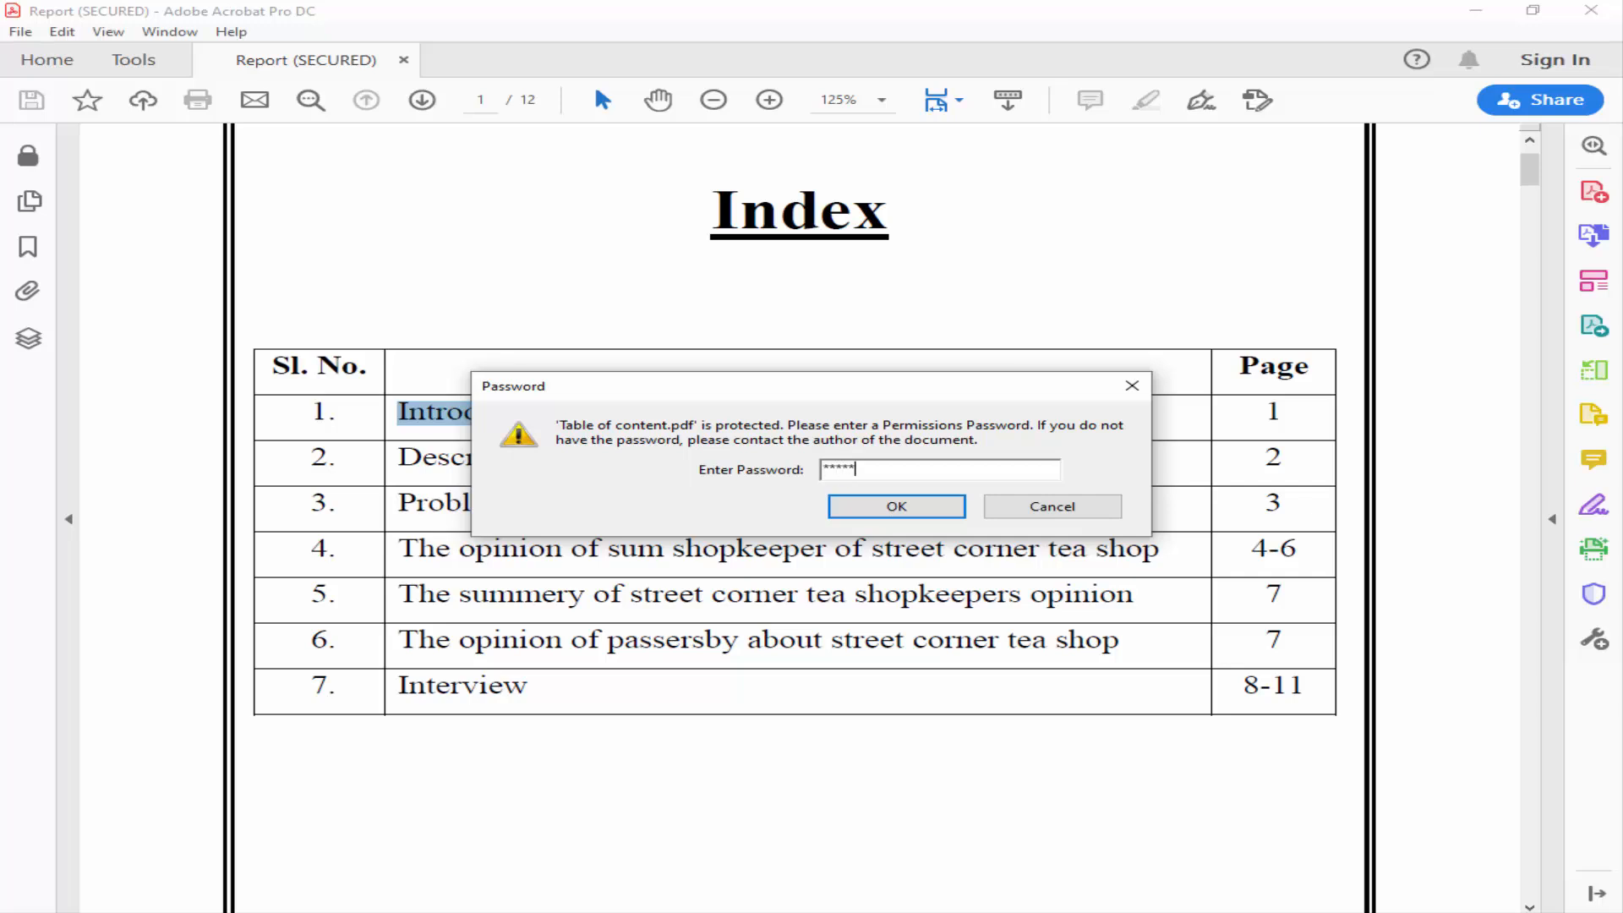
{"action": "left_click", "coordinate": [860, 504]}
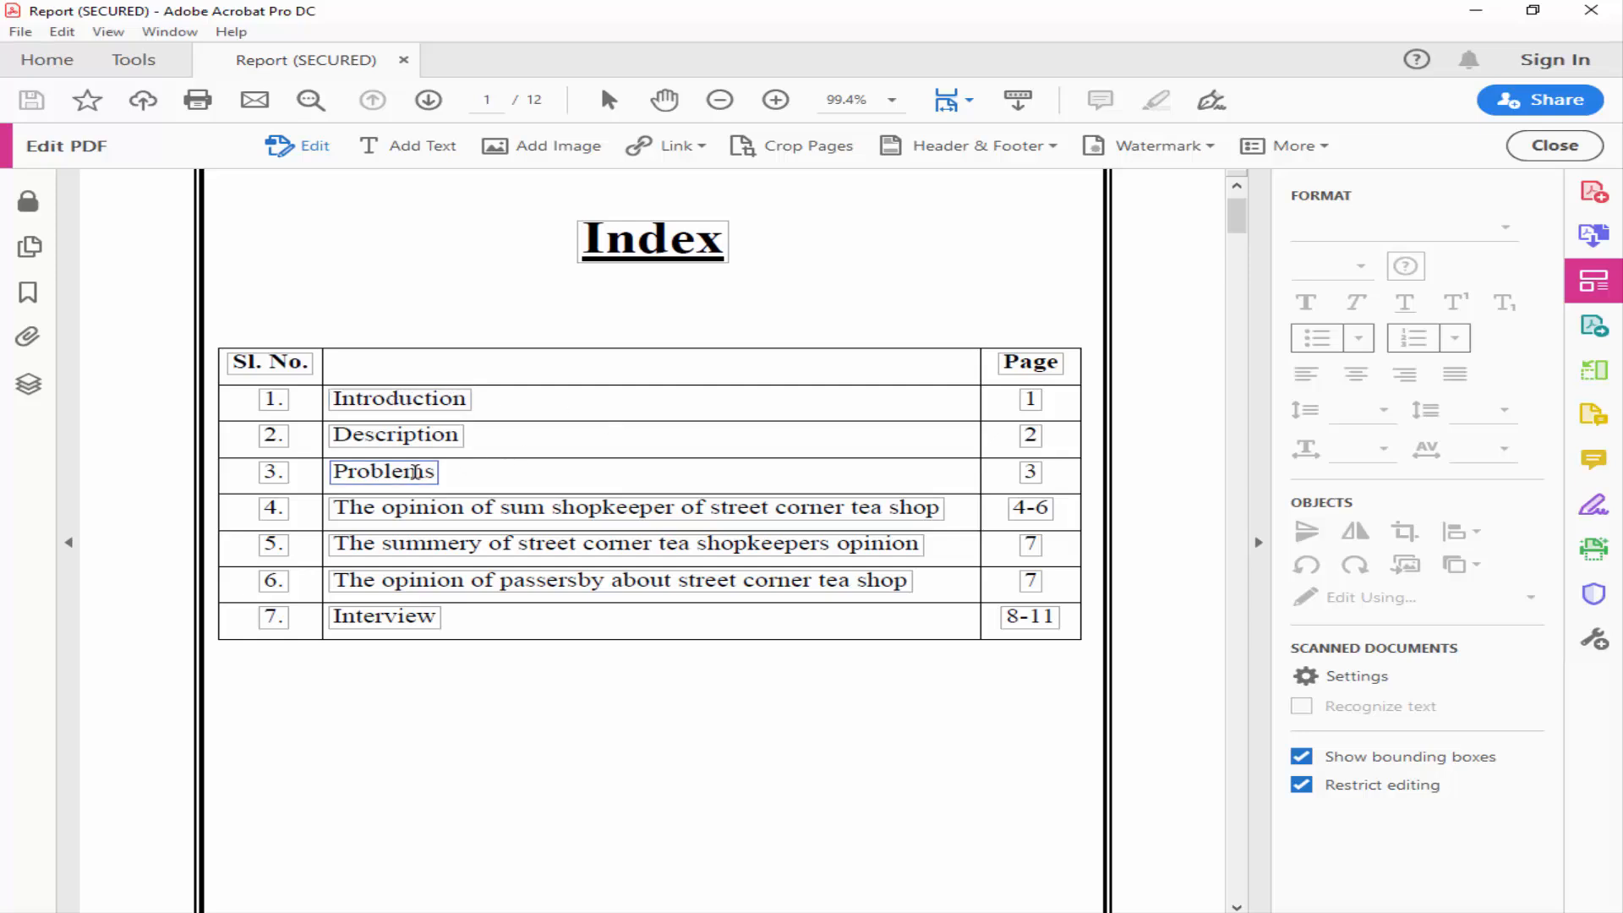
Test text editing access by selecting the index entries for the shopkeeper and passersby opinions, and clear the selection.
{"action": "left_click", "coordinate": [626, 507]}
{"action": "left_click", "coordinate": [594, 591]}
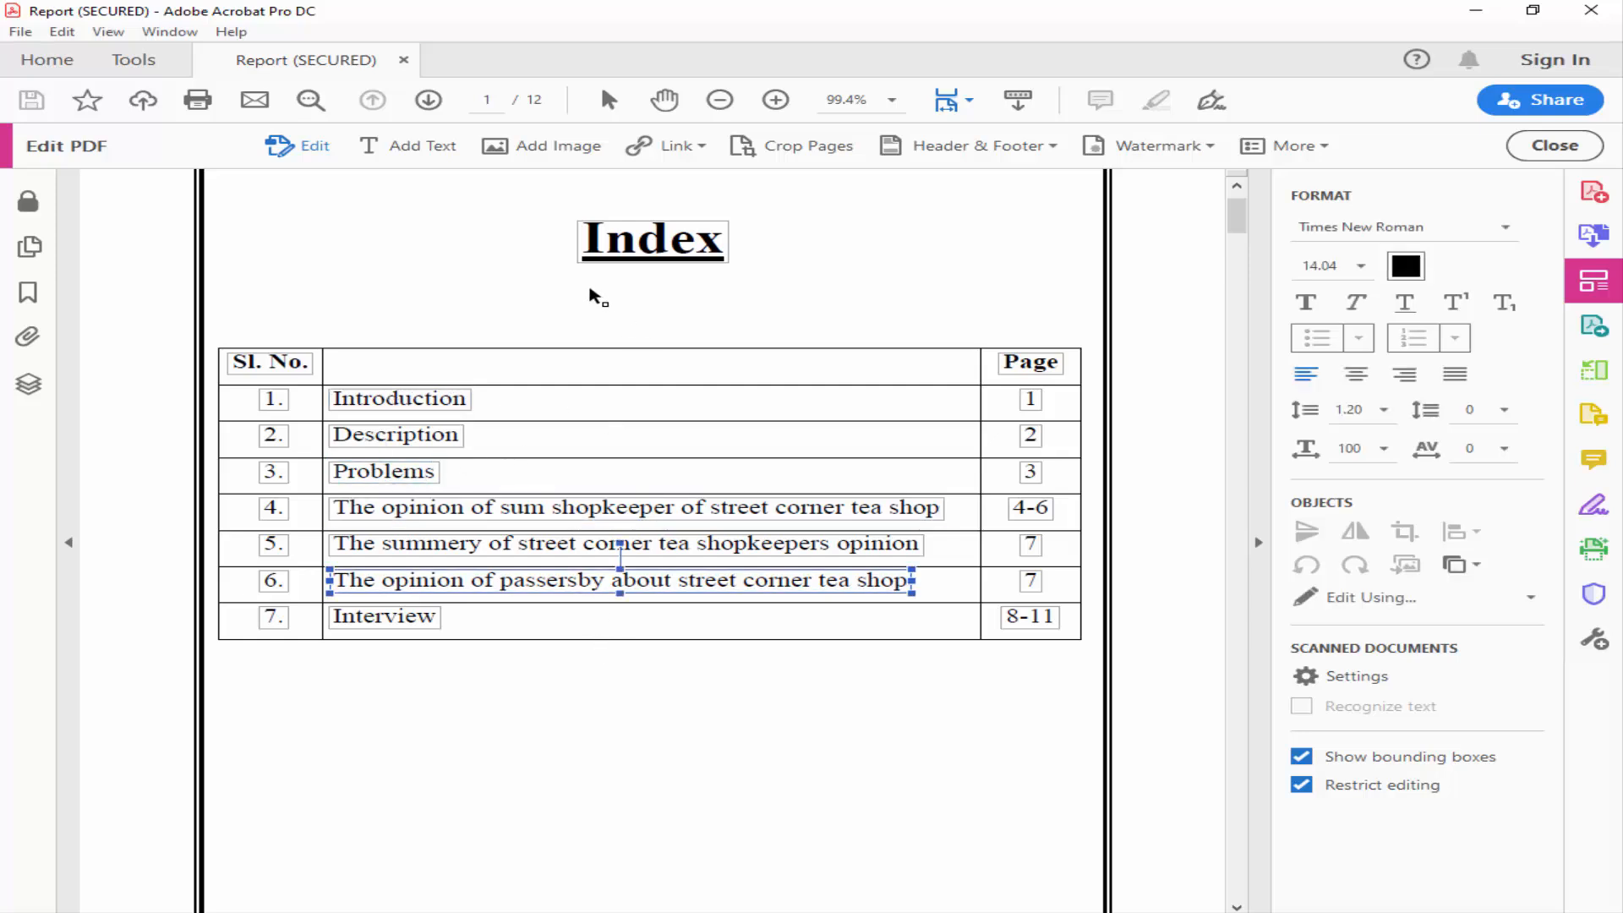
{"action": "left_click", "coordinate": [442, 271]}
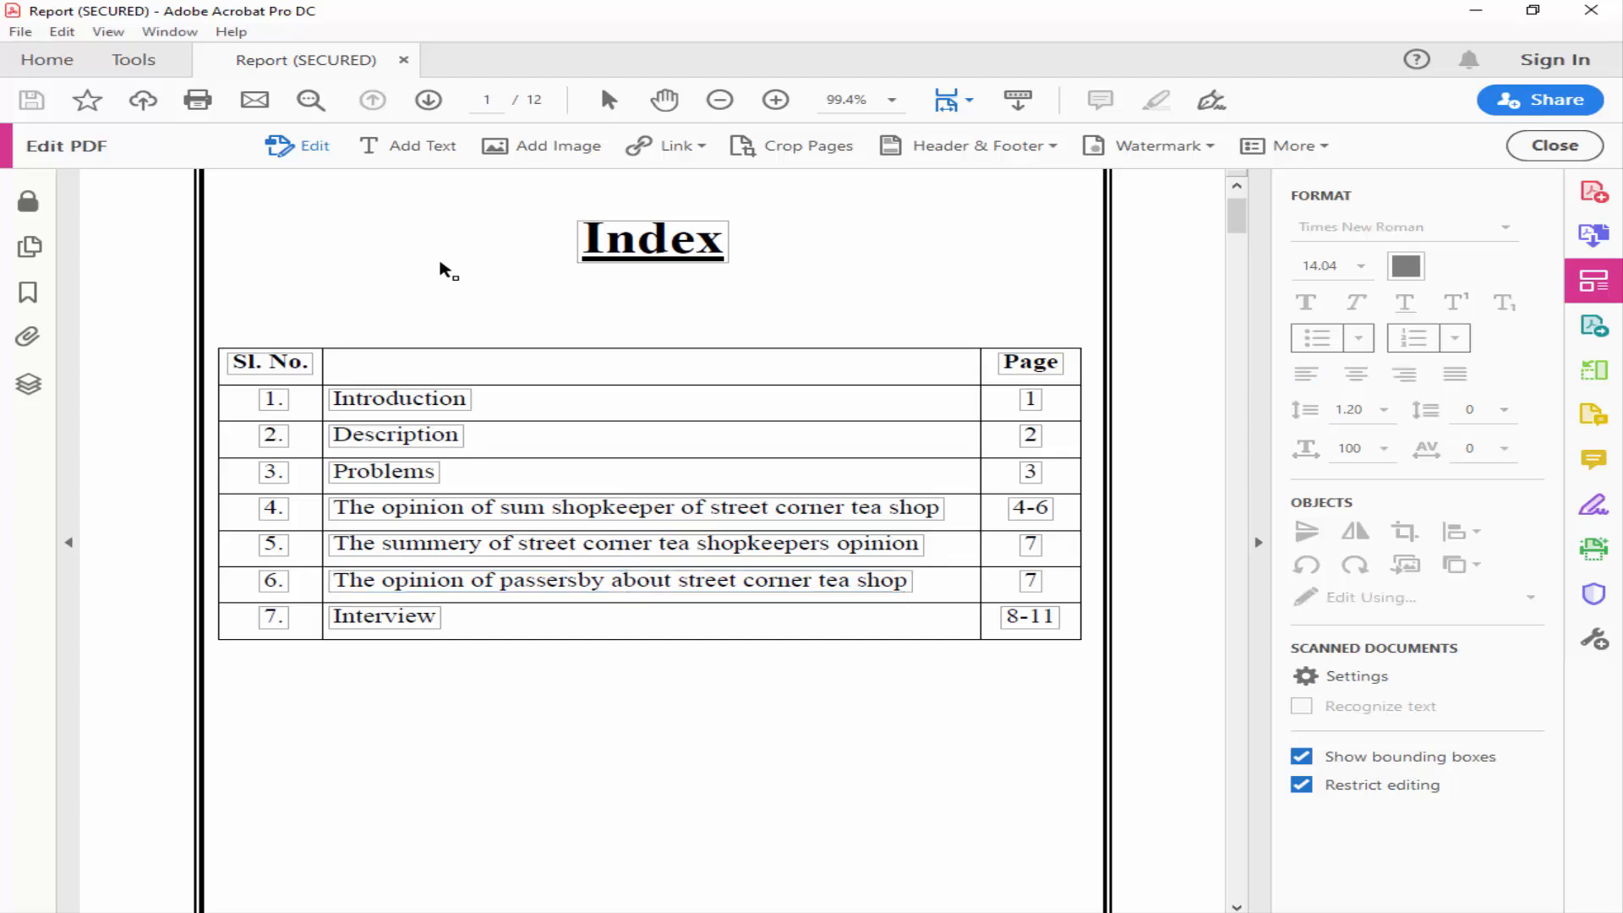
Remove the document's password protection by setting its security method to No Security and applying the change.
{"action": "left_click", "coordinate": [20, 32]}
{"action": "left_click", "coordinate": [132, 435]}
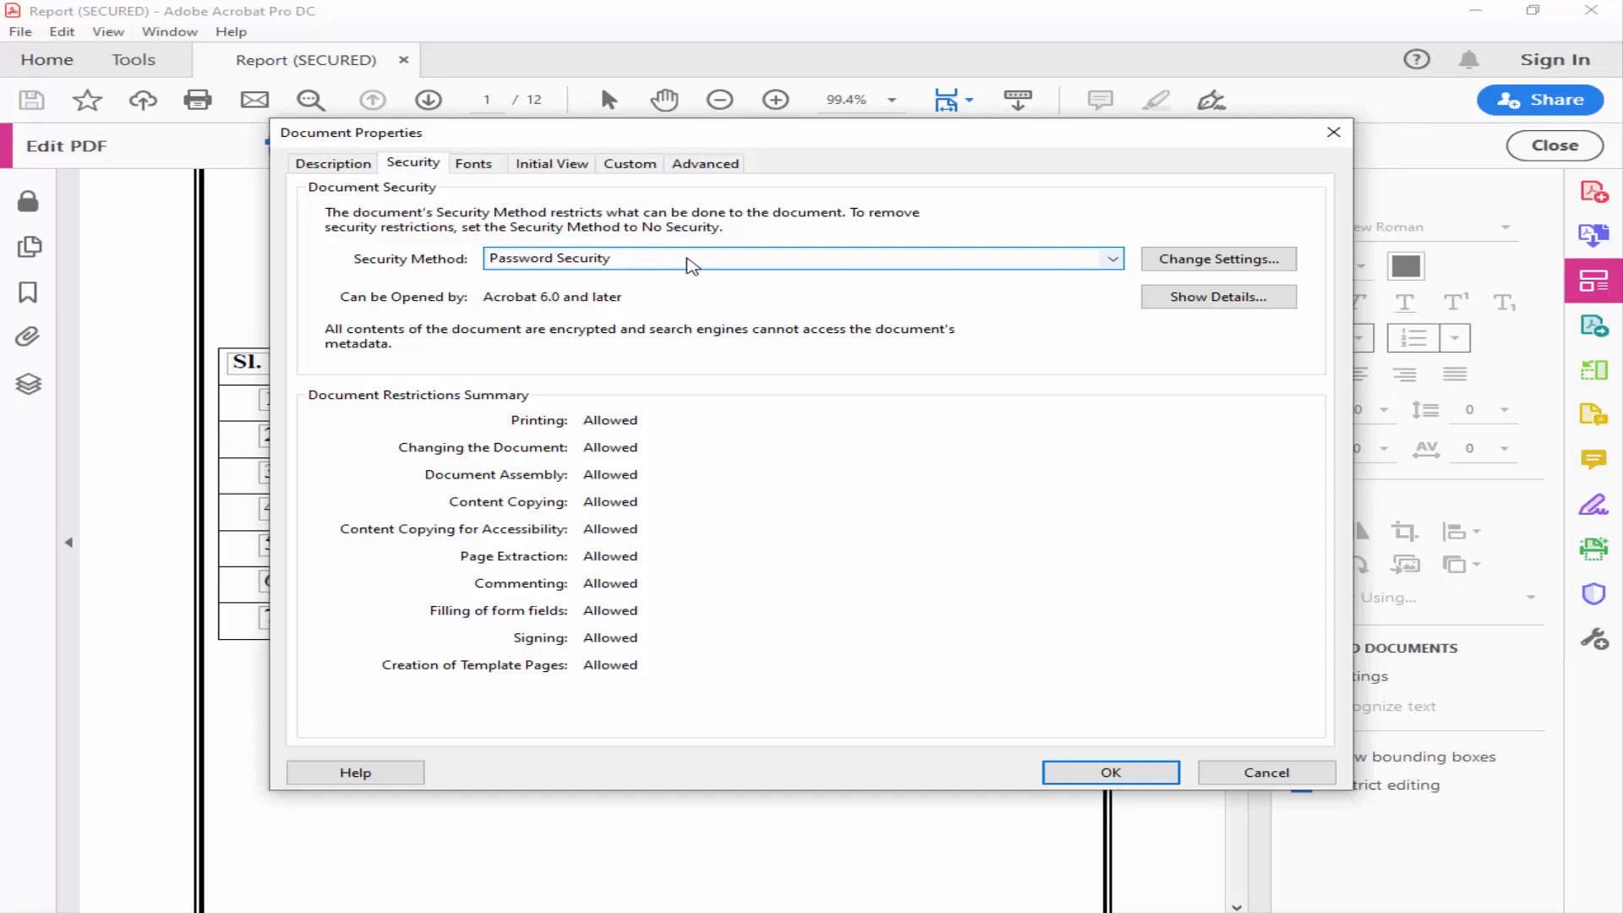
{"action": "left_click", "coordinate": [686, 260]}
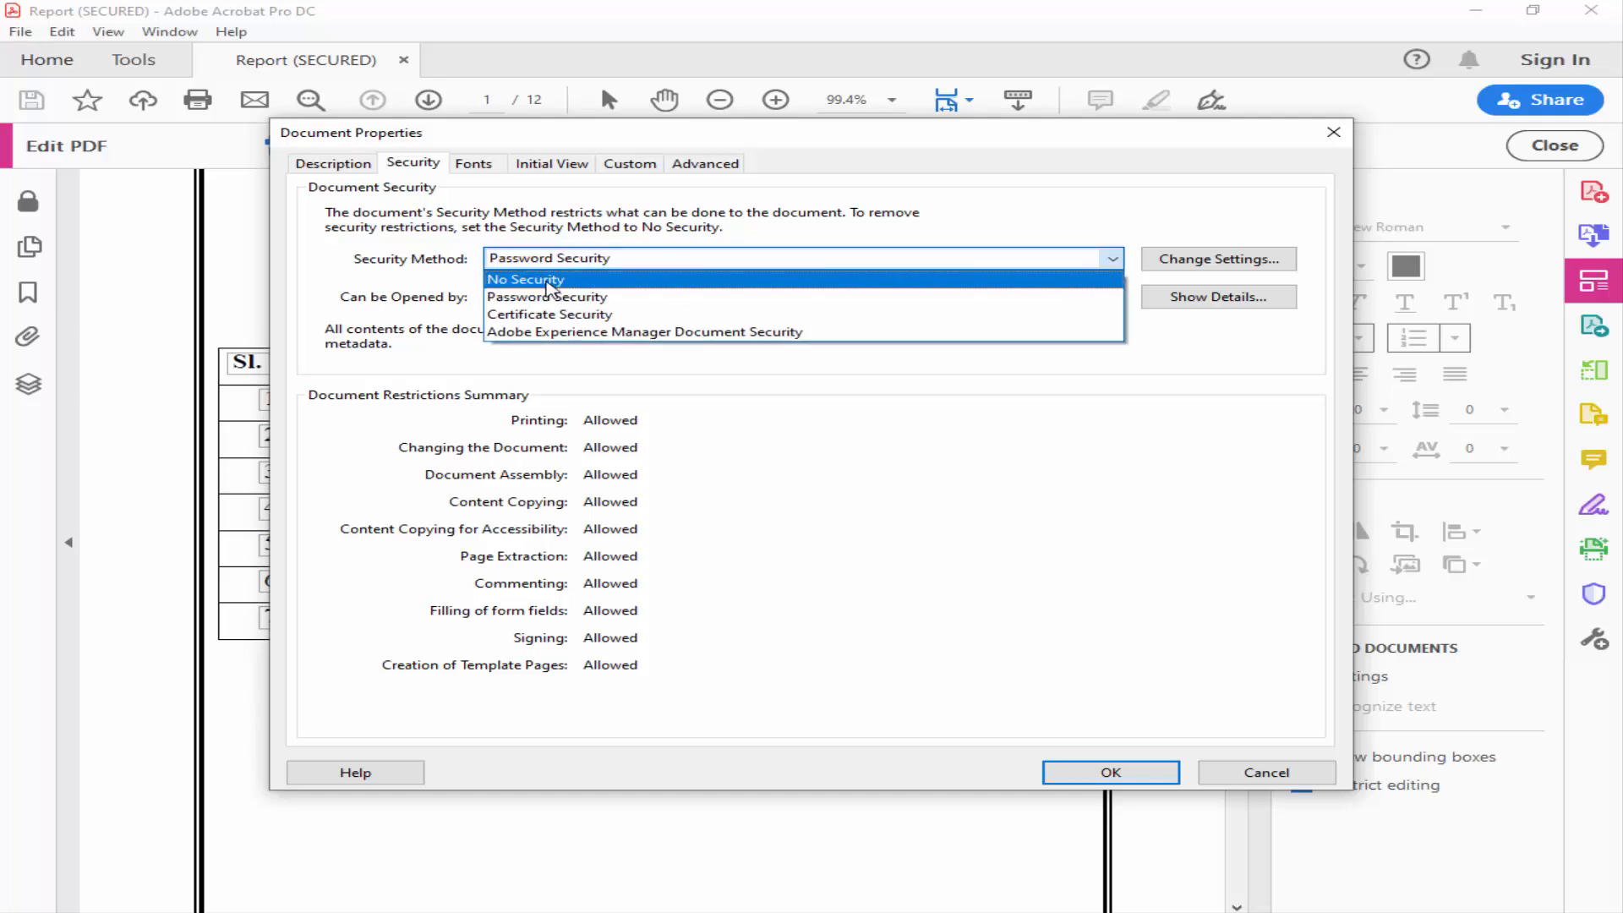
{"action": "left_click", "coordinate": [549, 279]}
{"action": "left_click", "coordinate": [915, 504]}
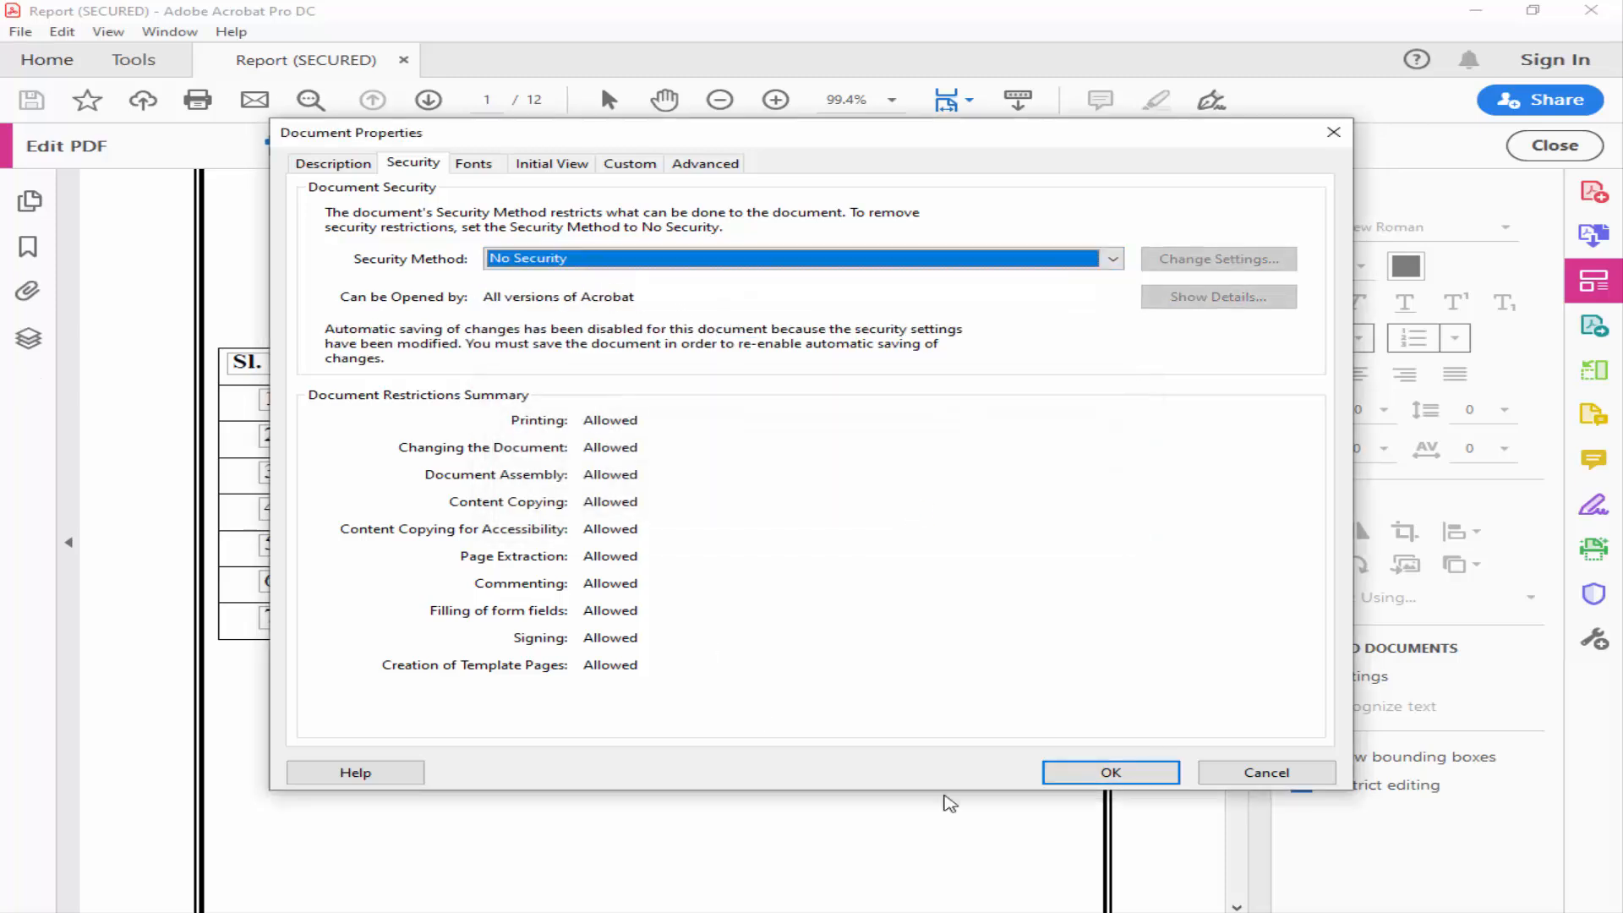
{"action": "left_click", "coordinate": [1110, 774]}
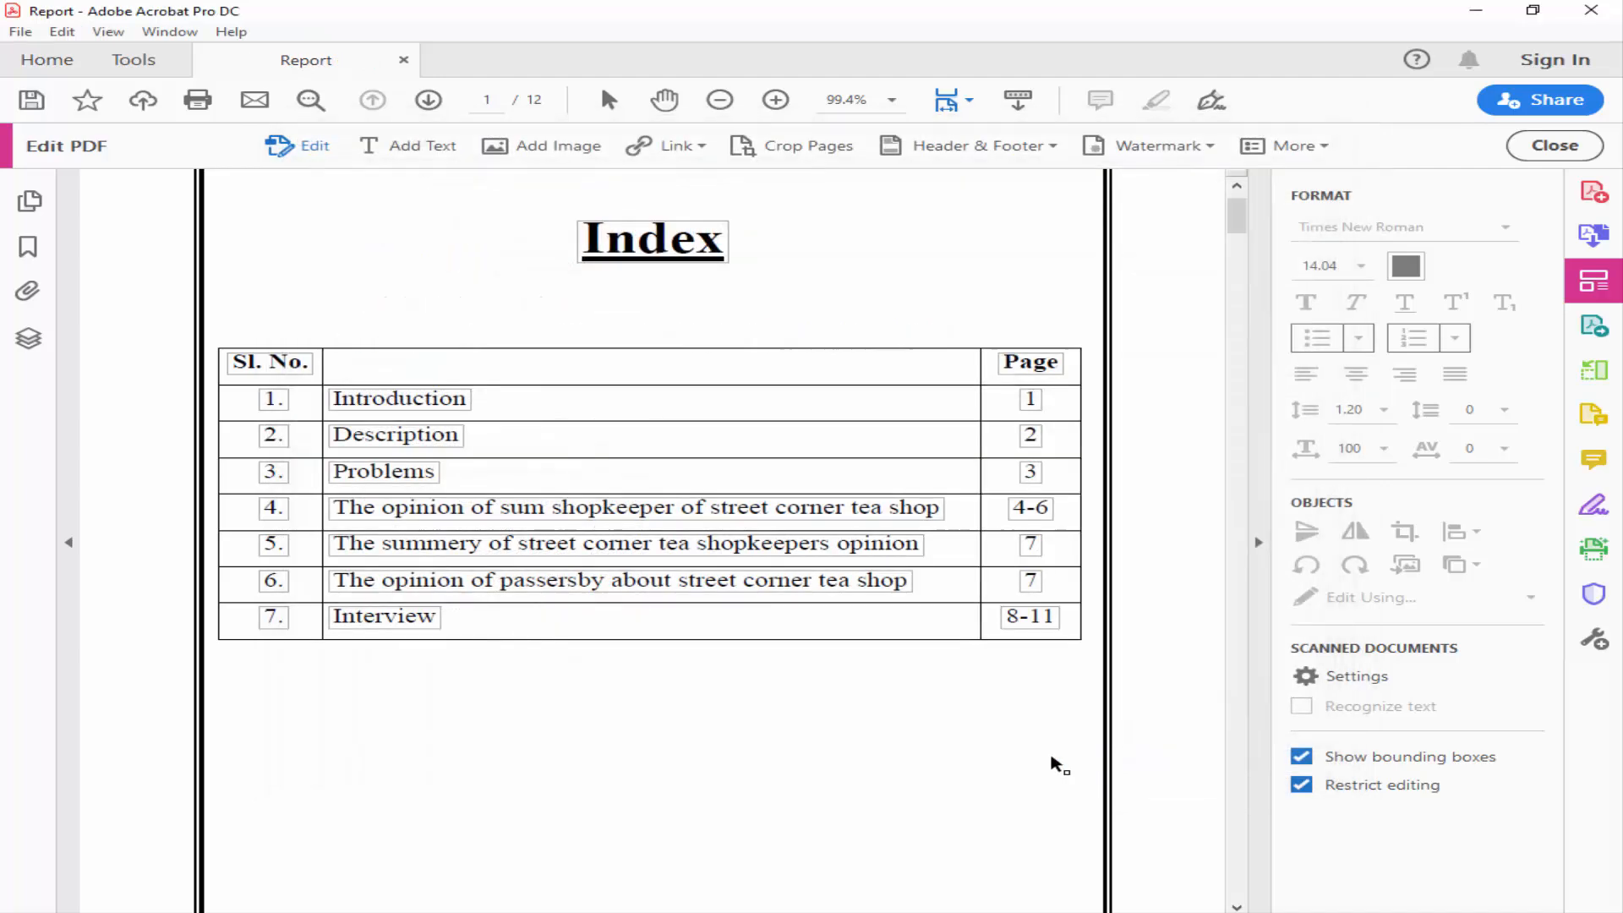
Save the PDF without security, close it and reopen Table of content from the recent files.
{"action": "left_click", "coordinate": [19, 32]}
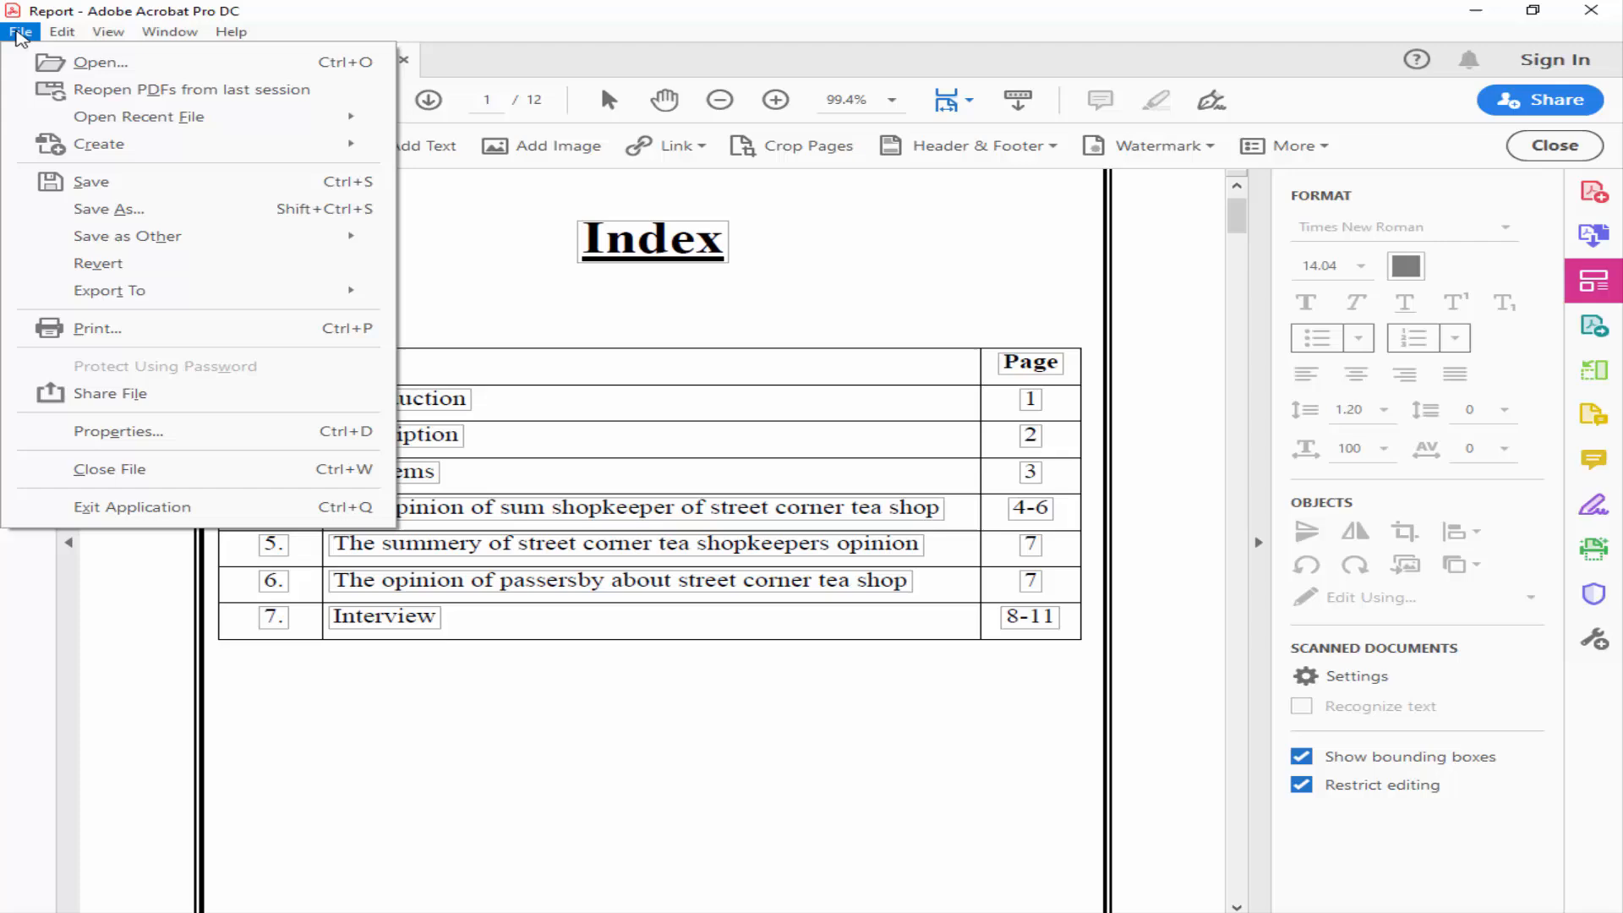
{"action": "left_click", "coordinate": [94, 181]}
{"action": "left_click", "coordinate": [404, 61]}
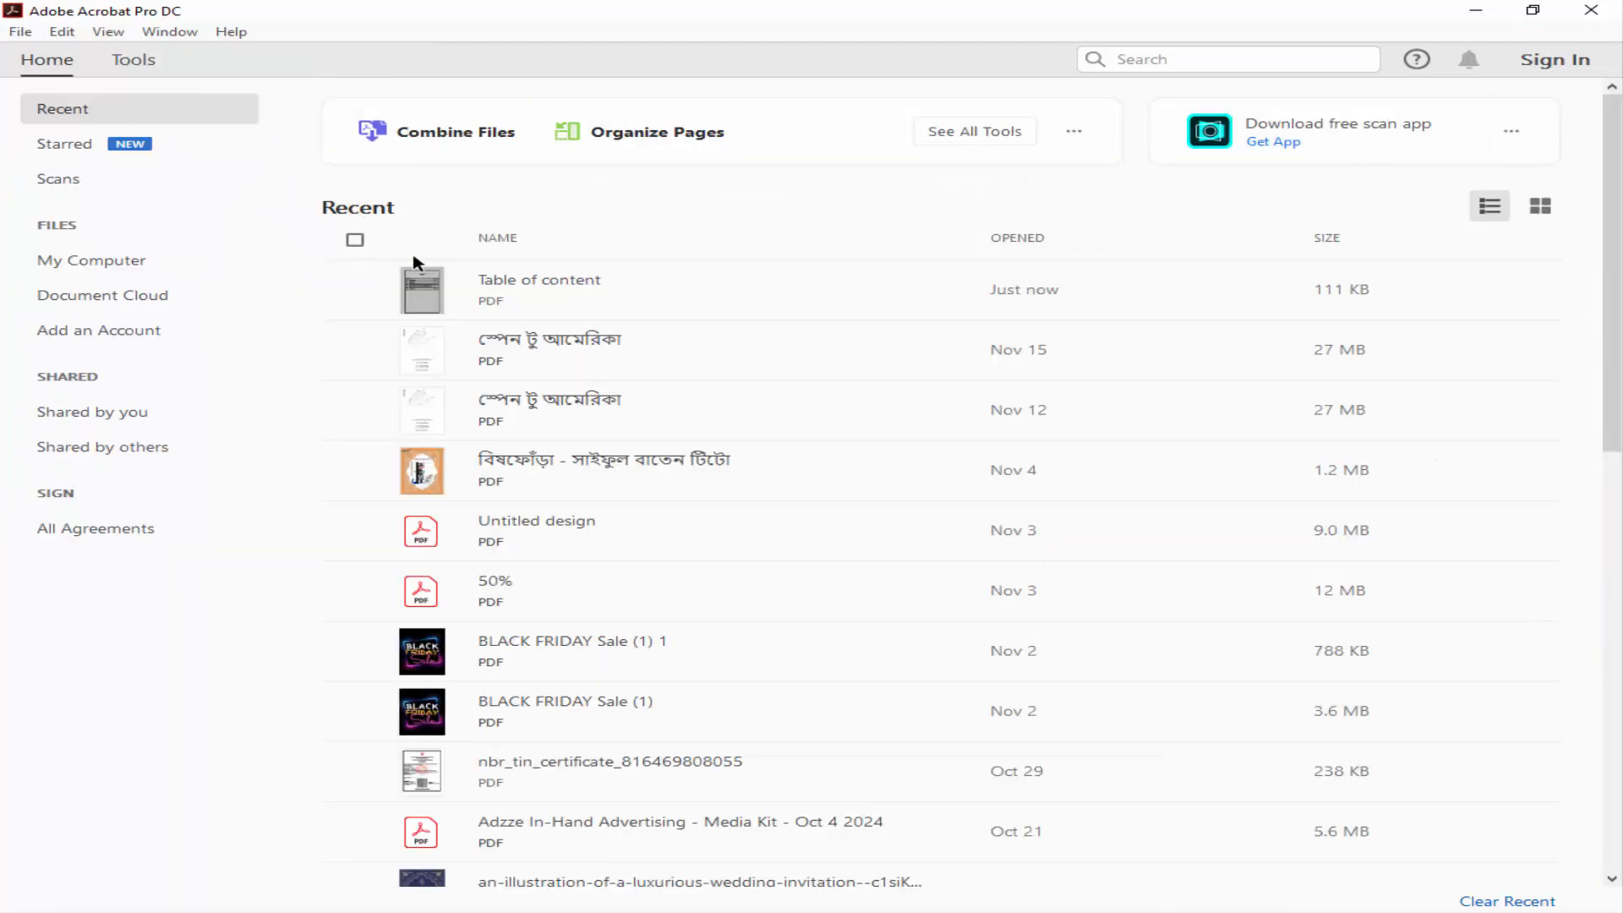
{"action": "left_click", "coordinate": [659, 295]}
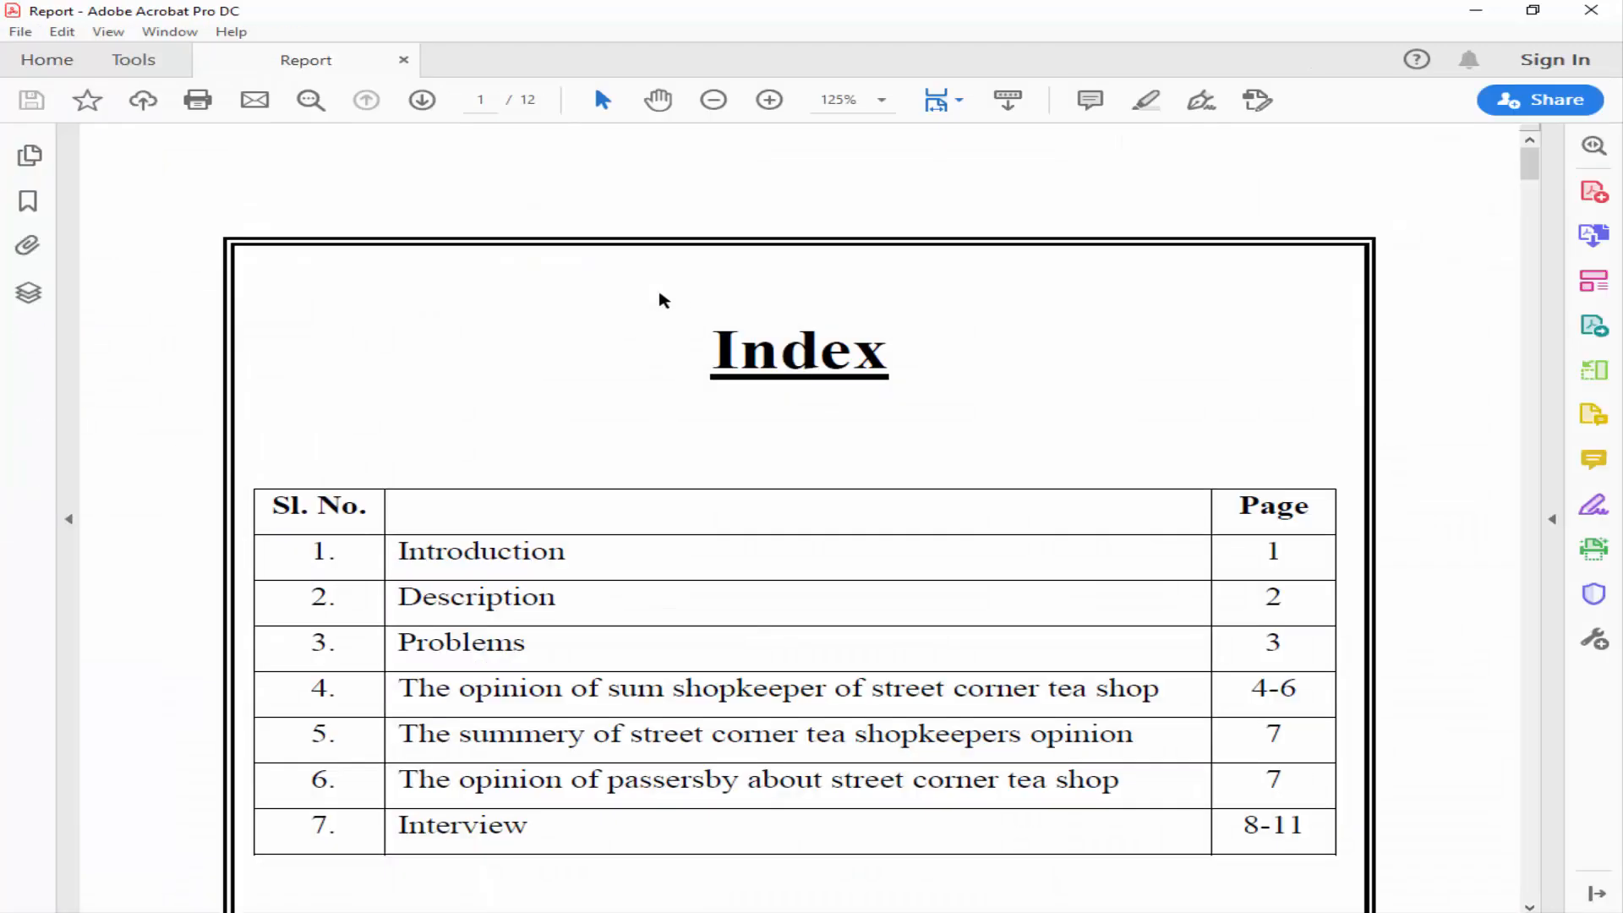
Check which copying, editing and printing options are available for the unsecured document, using the word "Introduction".
{"action": "double_click", "coordinate": [486, 556]}
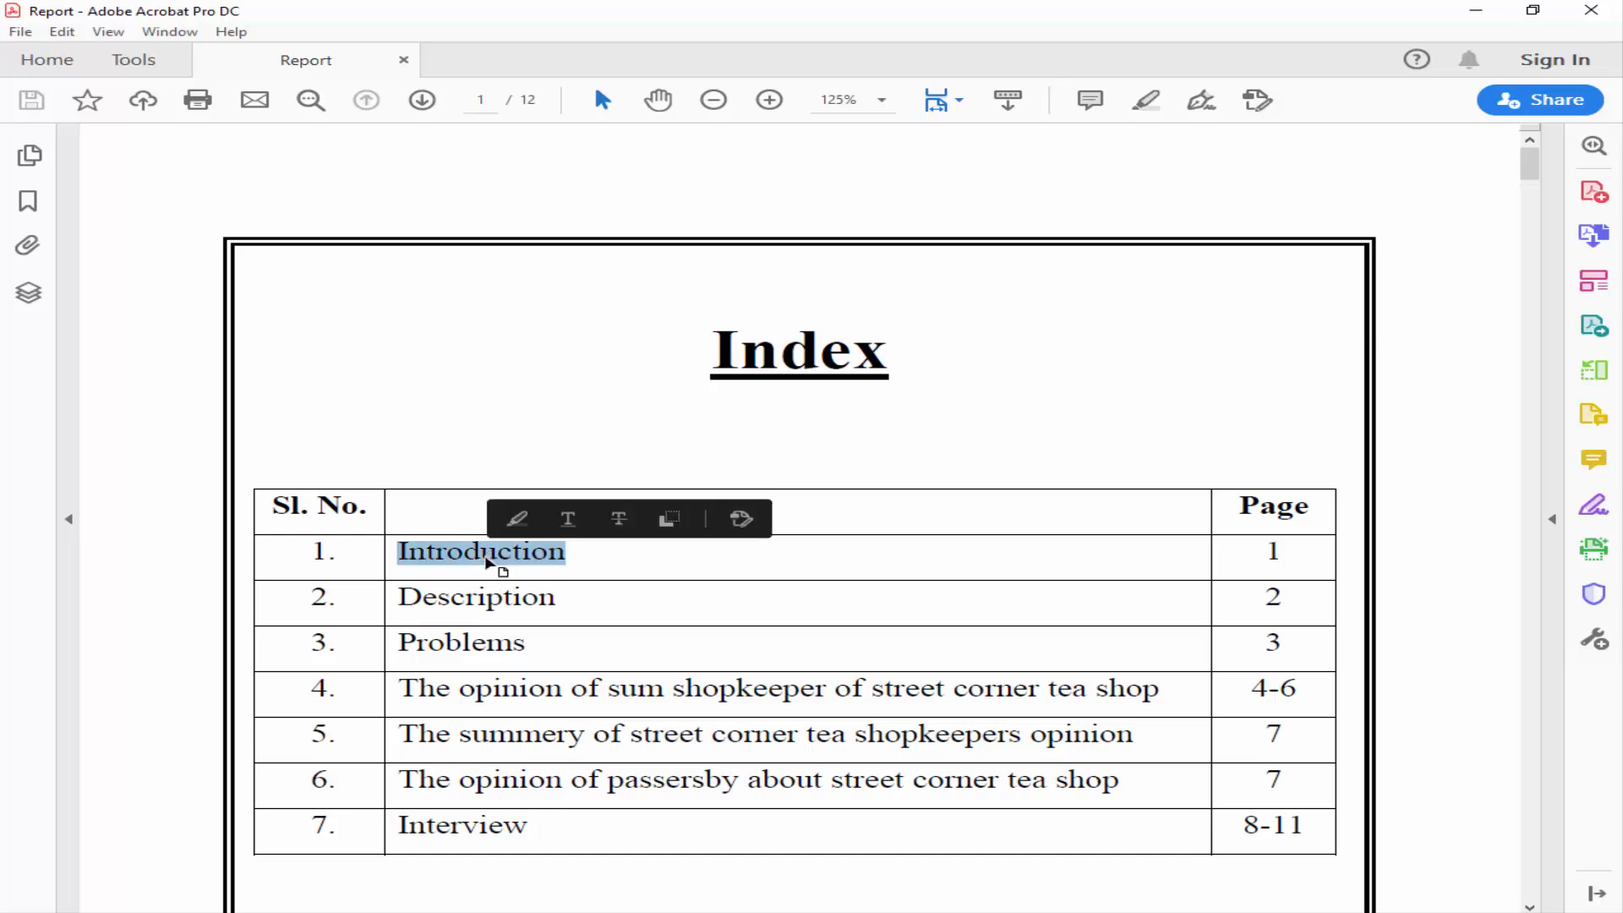
{"action": "right_click", "coordinate": [489, 559]}
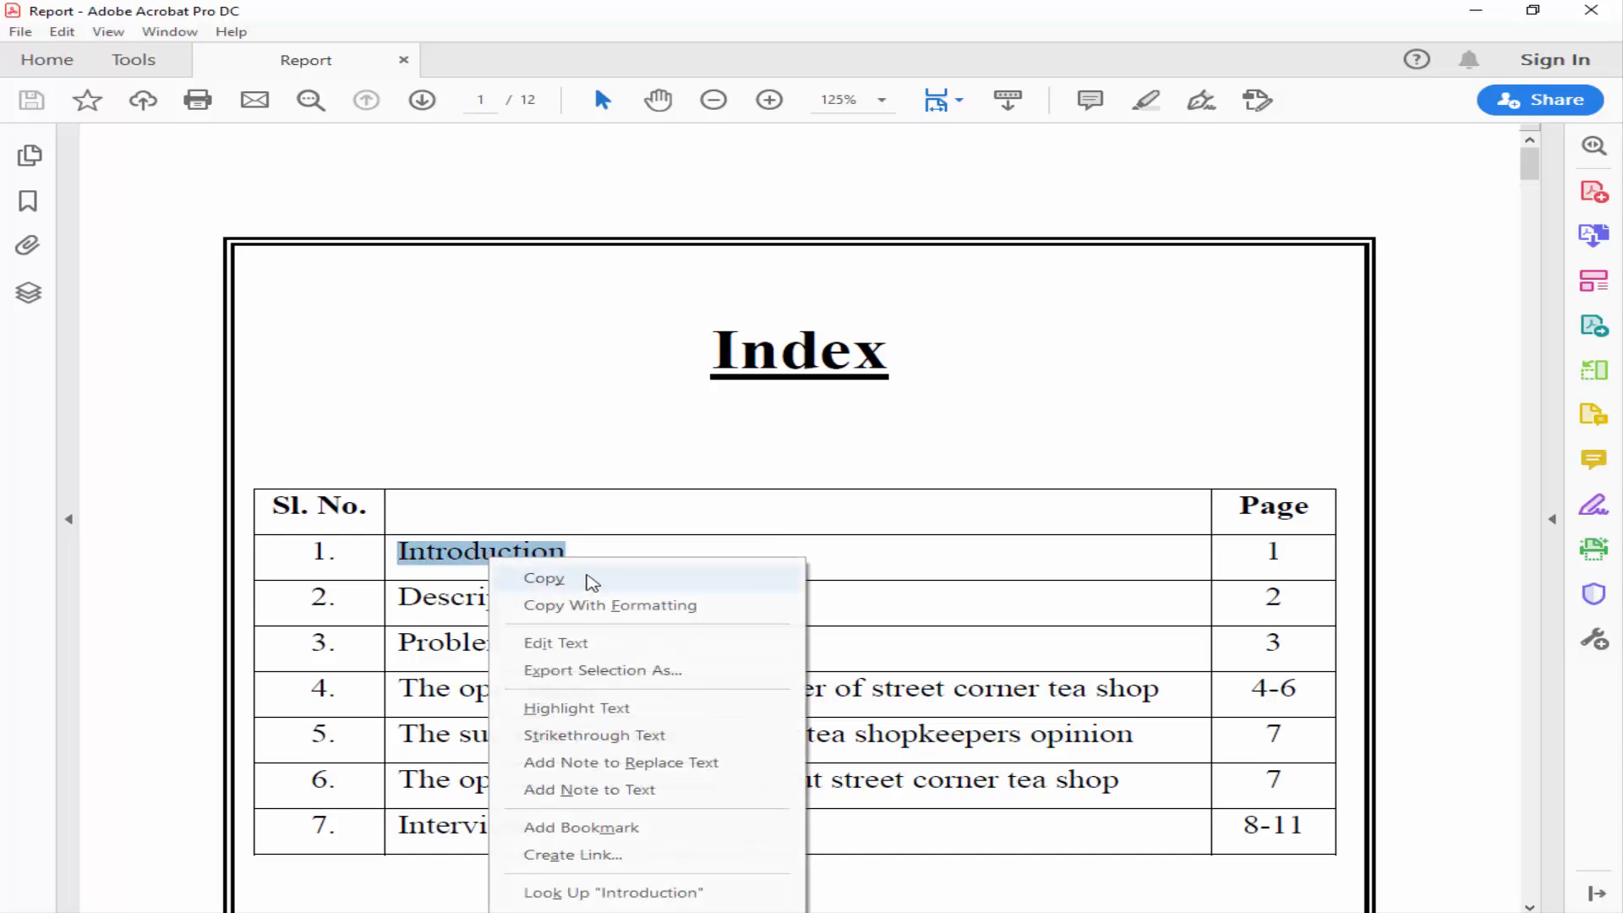
{"action": "left_click", "coordinate": [19, 34]}
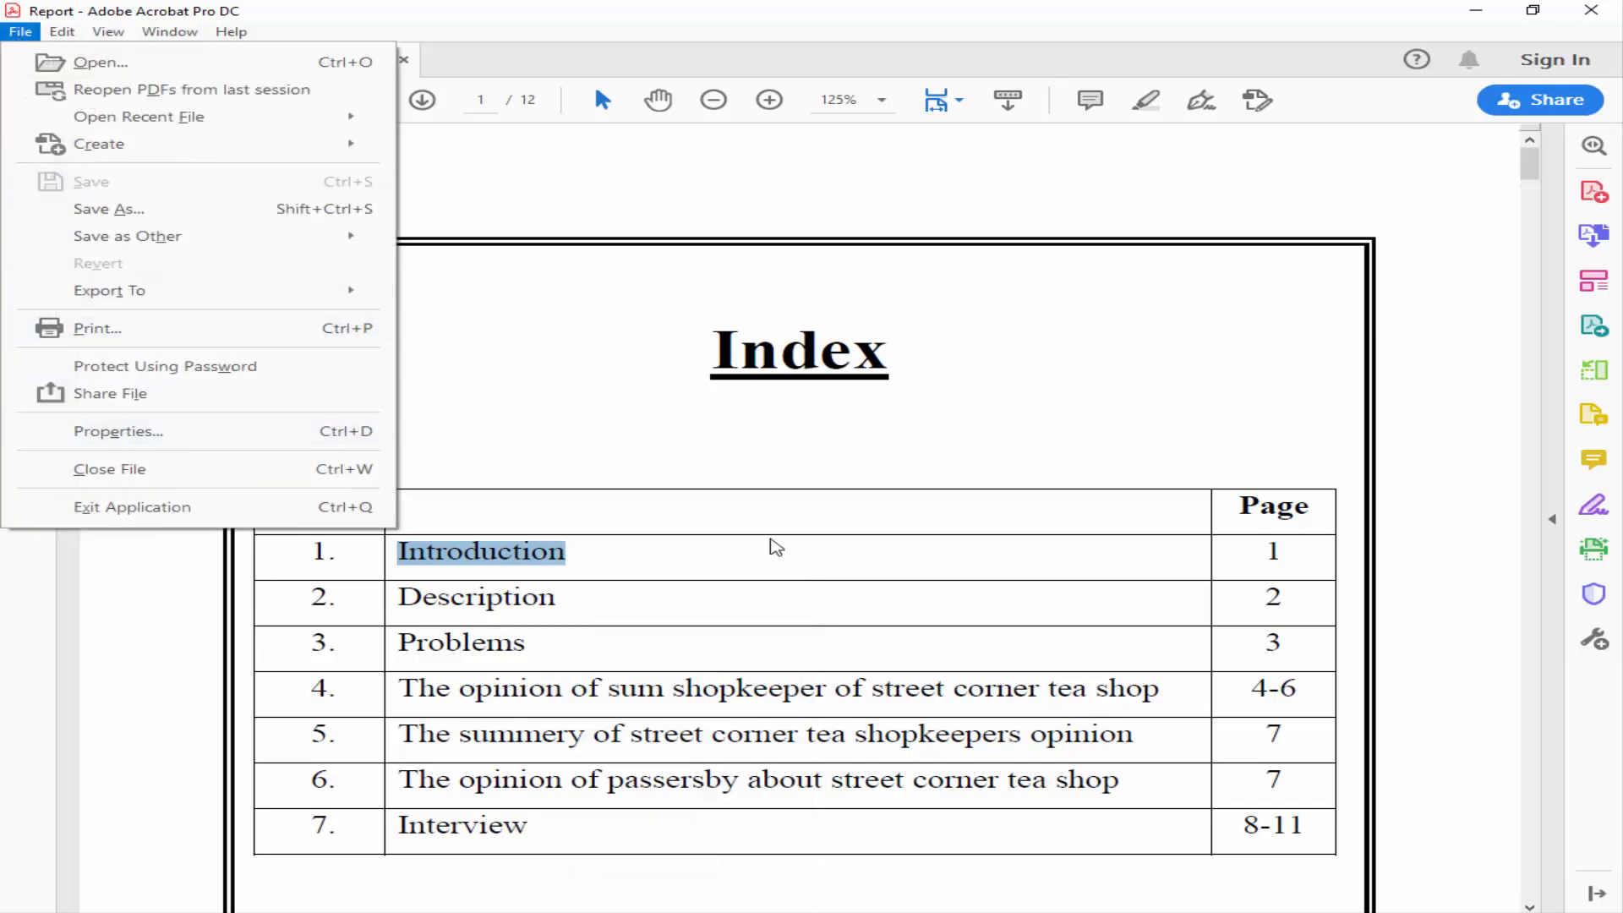
{"action": "left_click", "coordinate": [796, 538]}
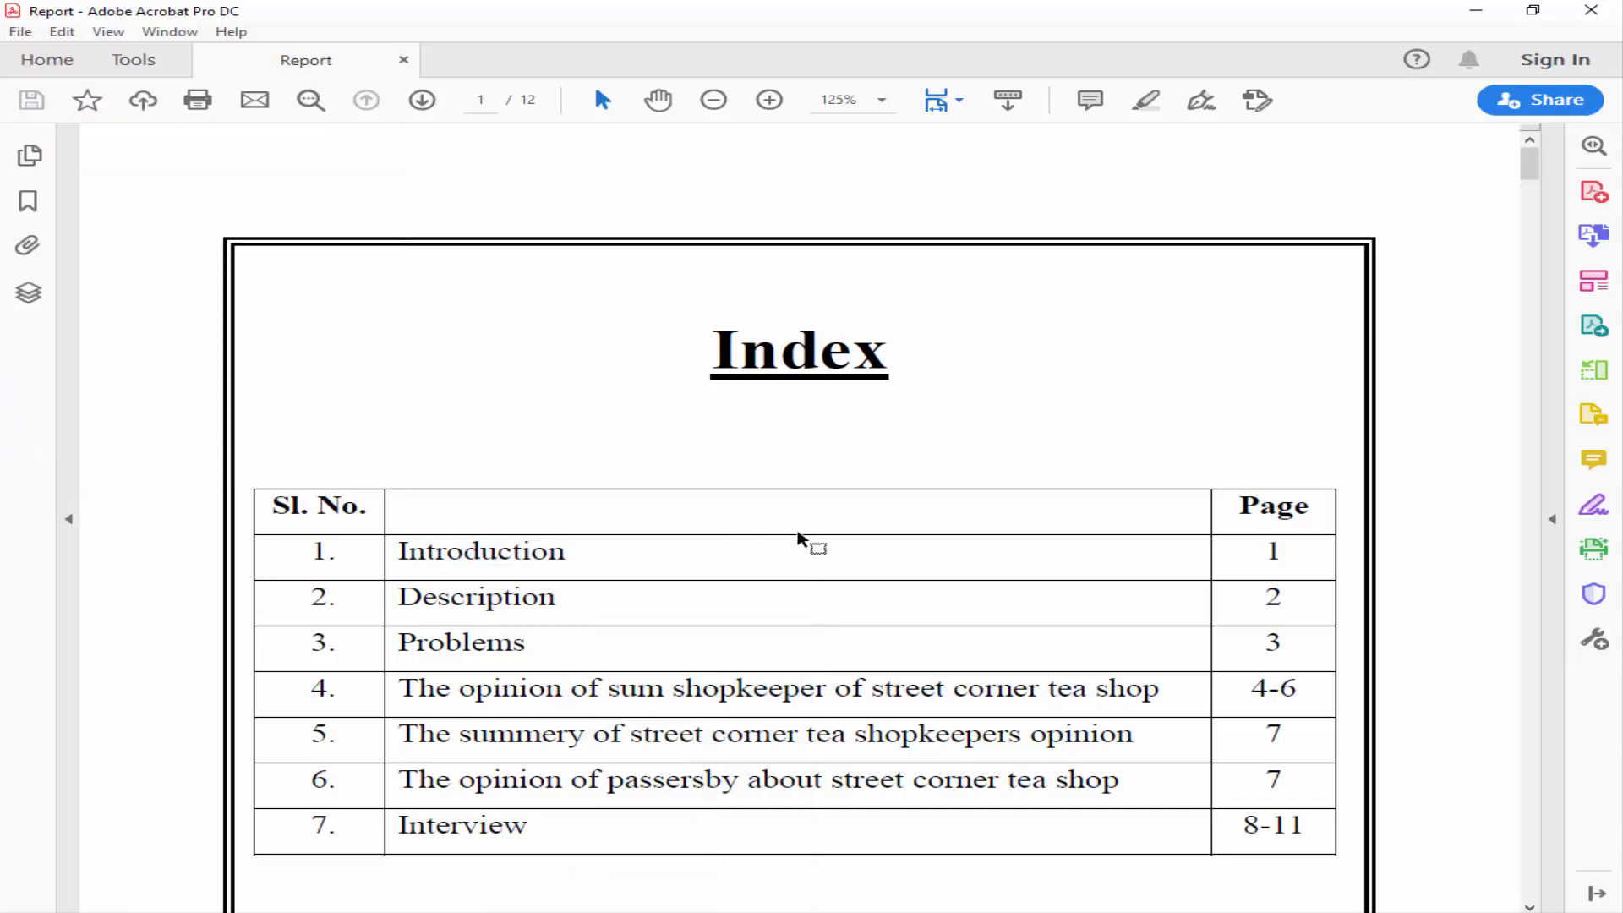